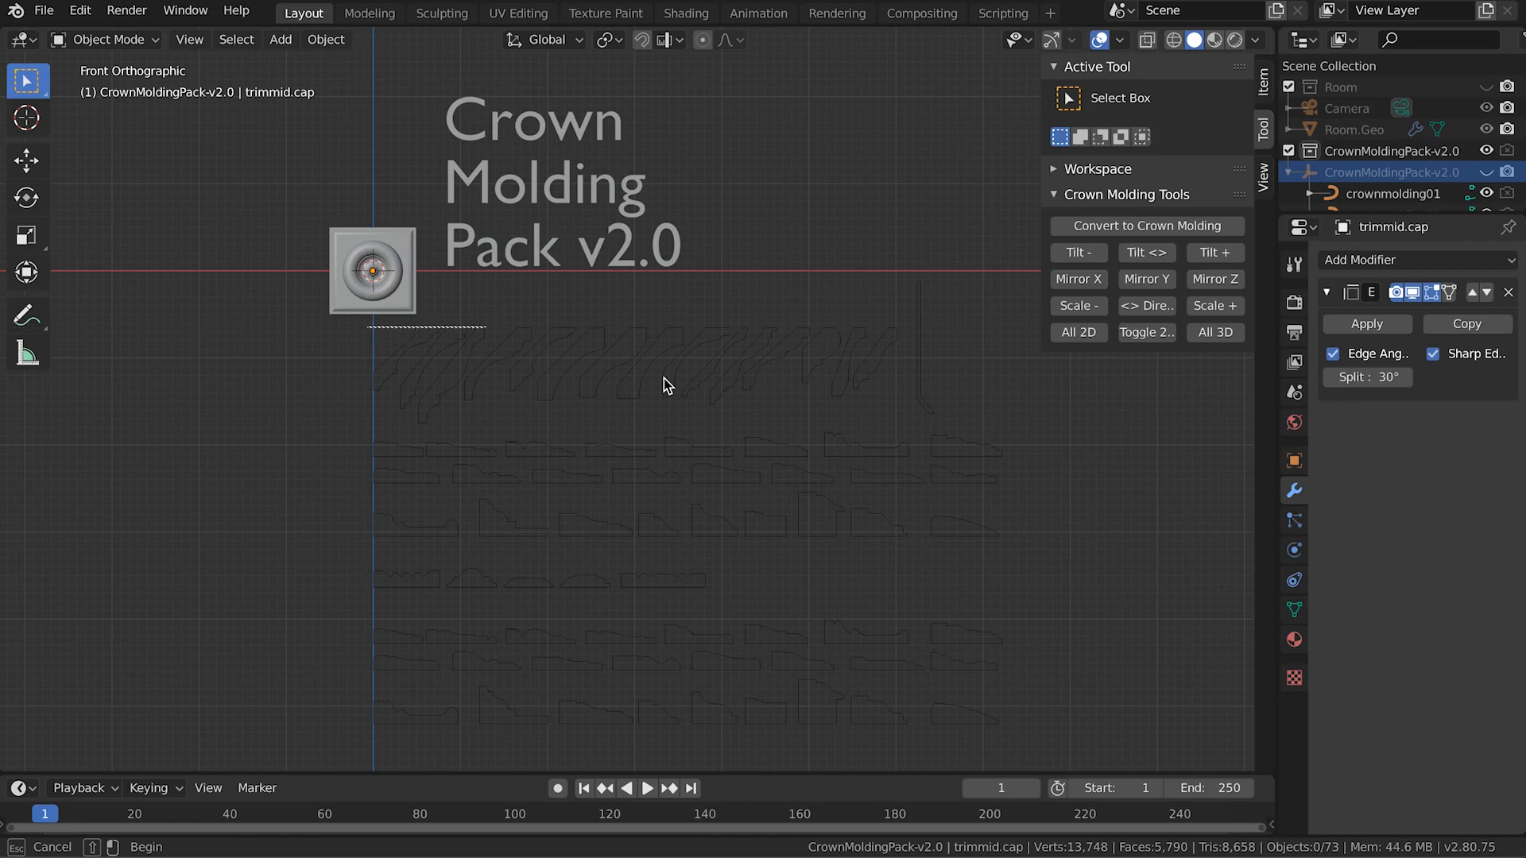
Step: Select the molding pack's profile groups one after another: the upper and lower wallbase rows, the trimmid row and the trimmid.cap block
left_click(924, 362)
key("b")
left_click_drag(325, 437, 1078, 541)
key("alt+a")
key("b")
left_click_drag(360, 624, 1051, 736)
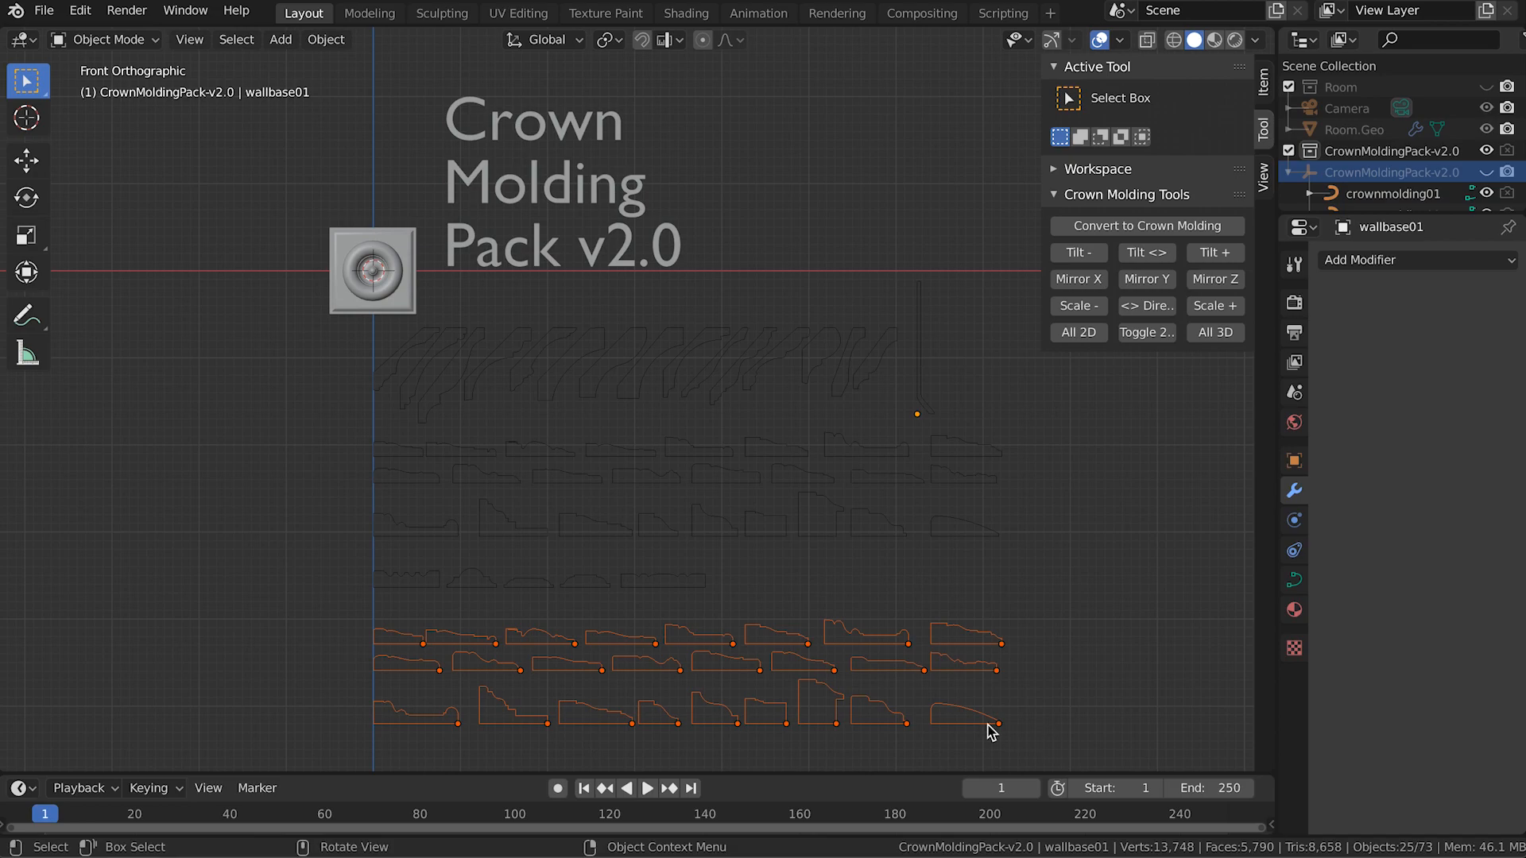
left_click_drag(356, 558, 719, 595)
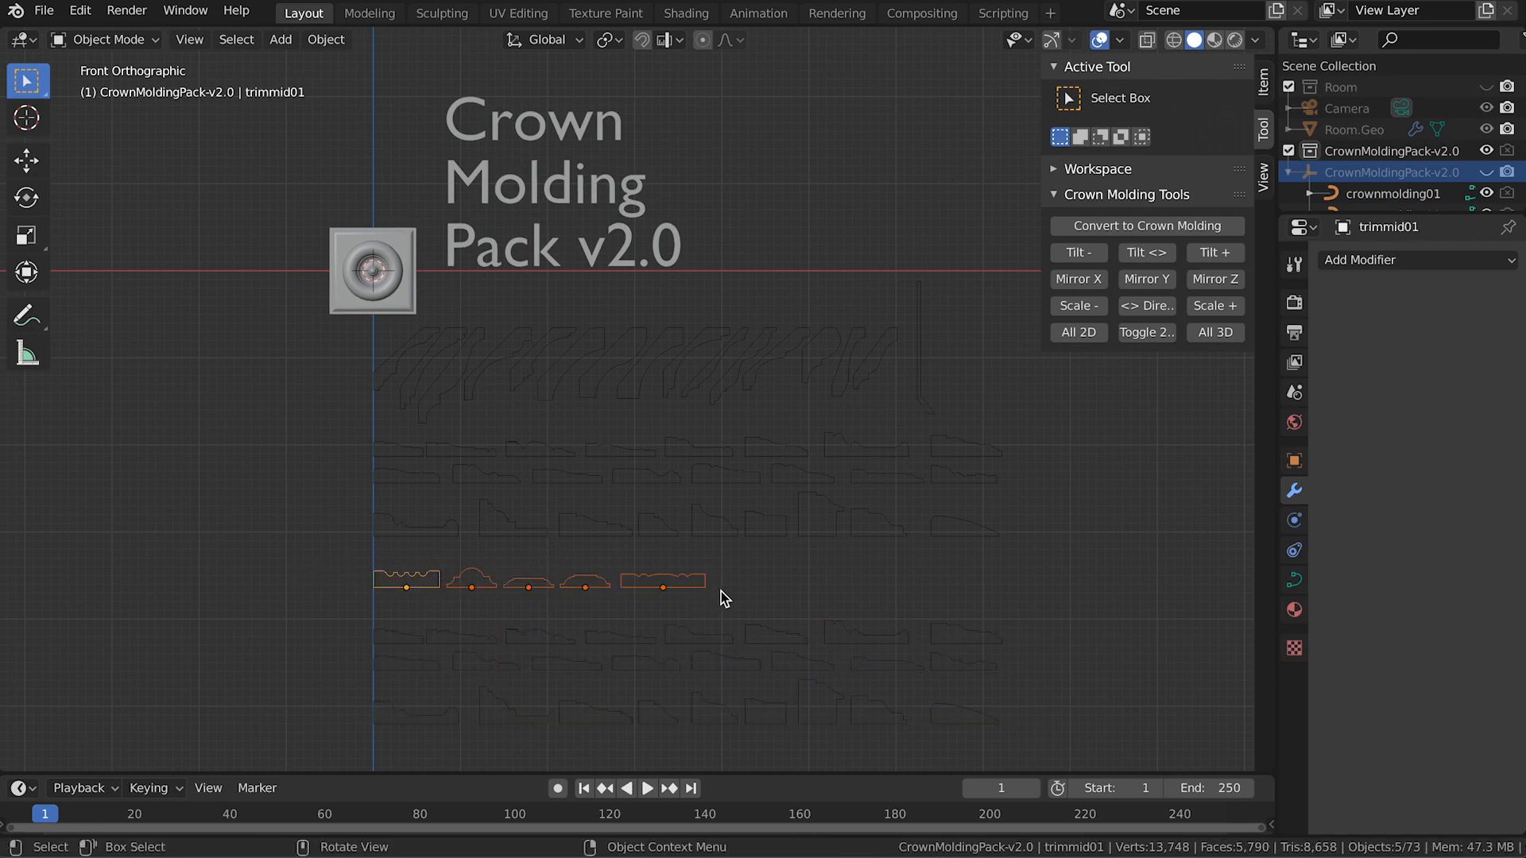
left_click(408, 268)
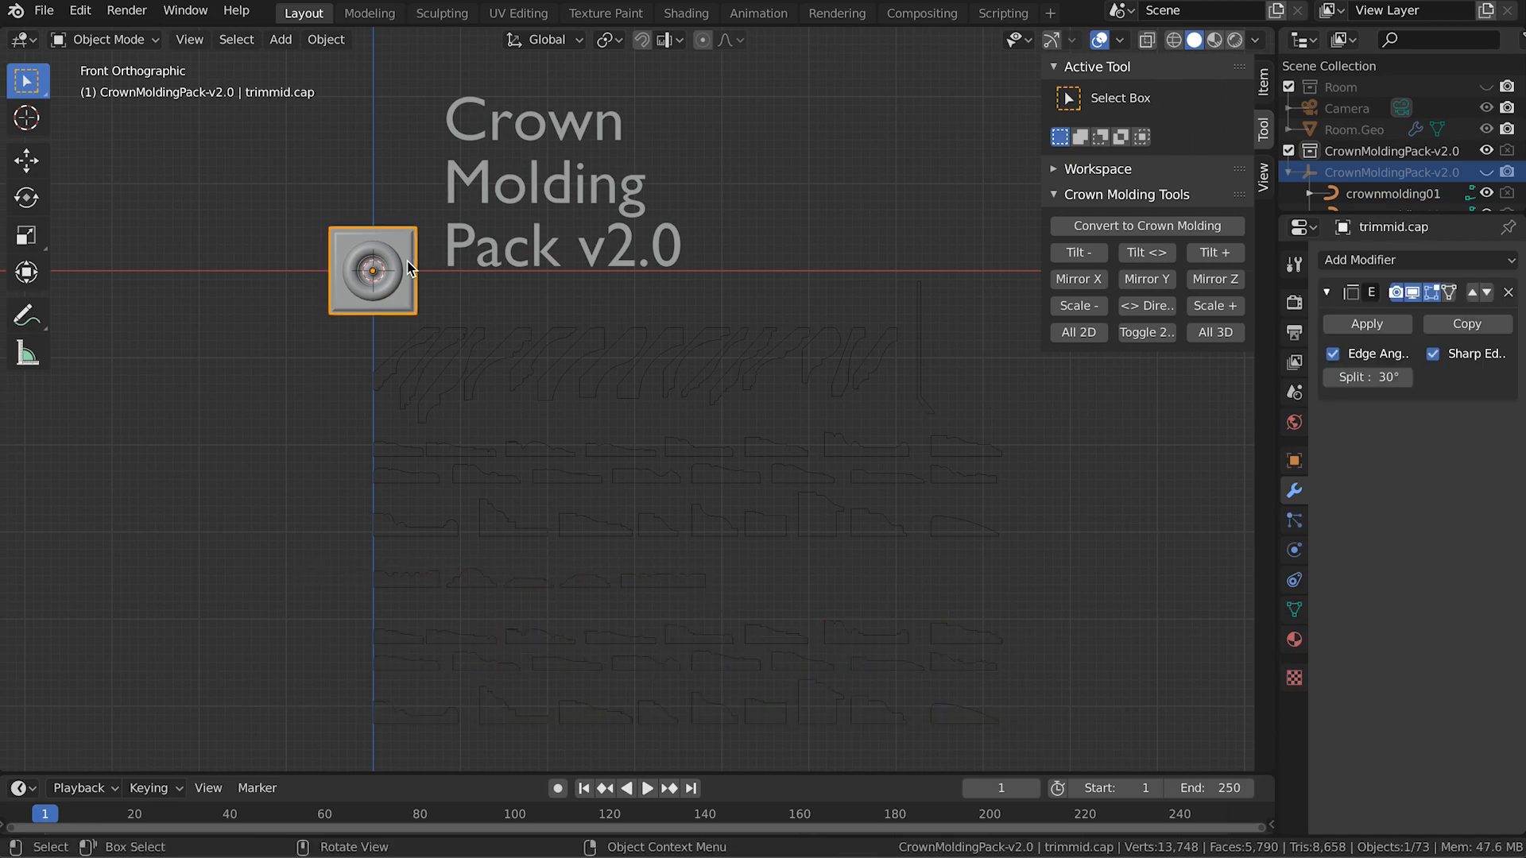
Step: Select all the profile curves of the molding pack together, from the crown molding row to the lowest wallbase row
left_click_drag(368, 334, 1043, 586)
key("b")
left_click_drag(365, 569, 1031, 756)
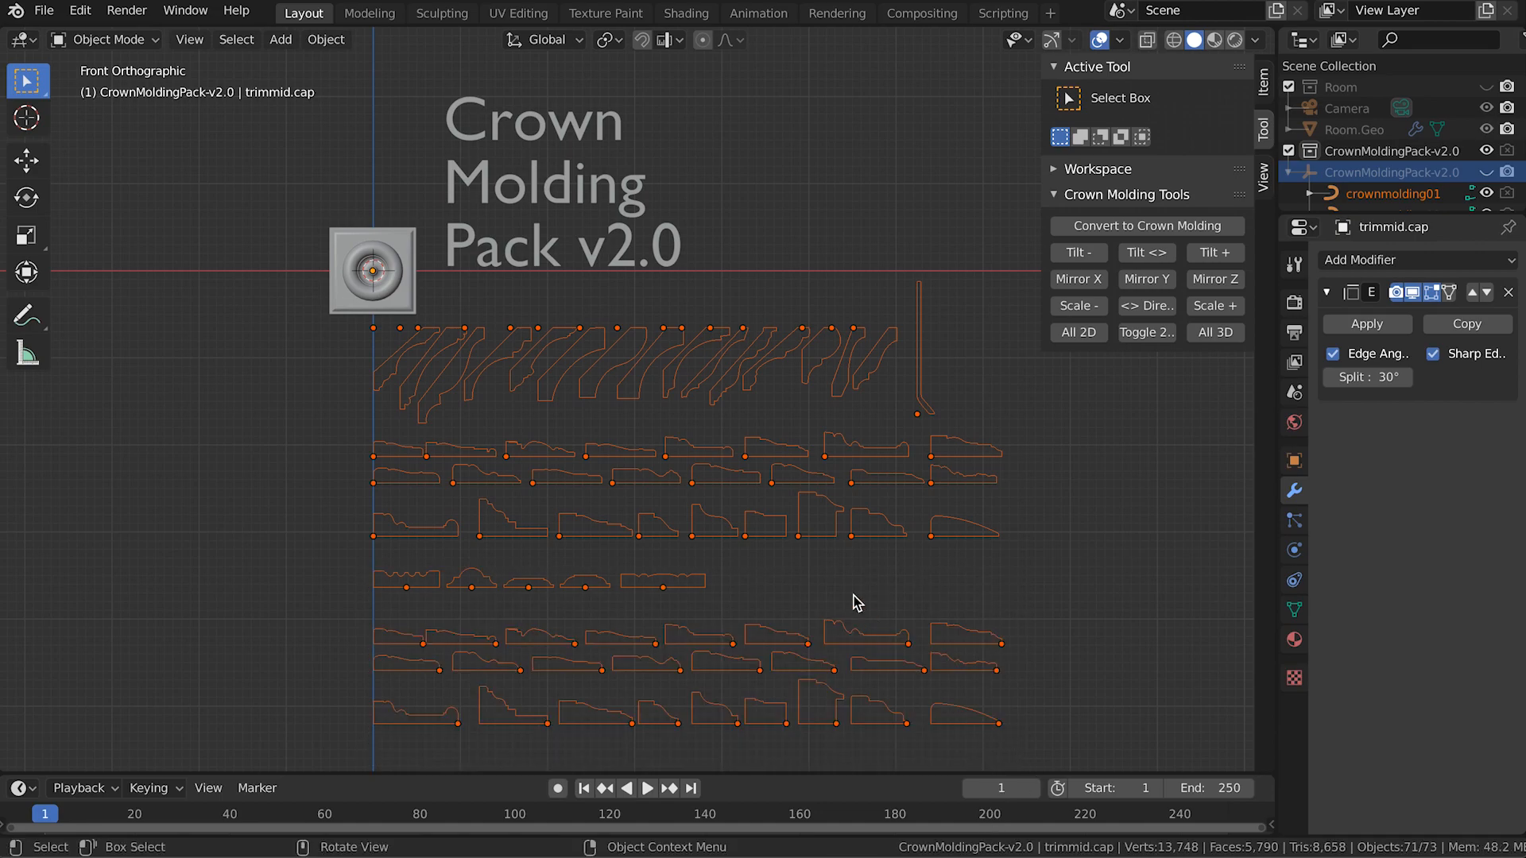
key("Delete")
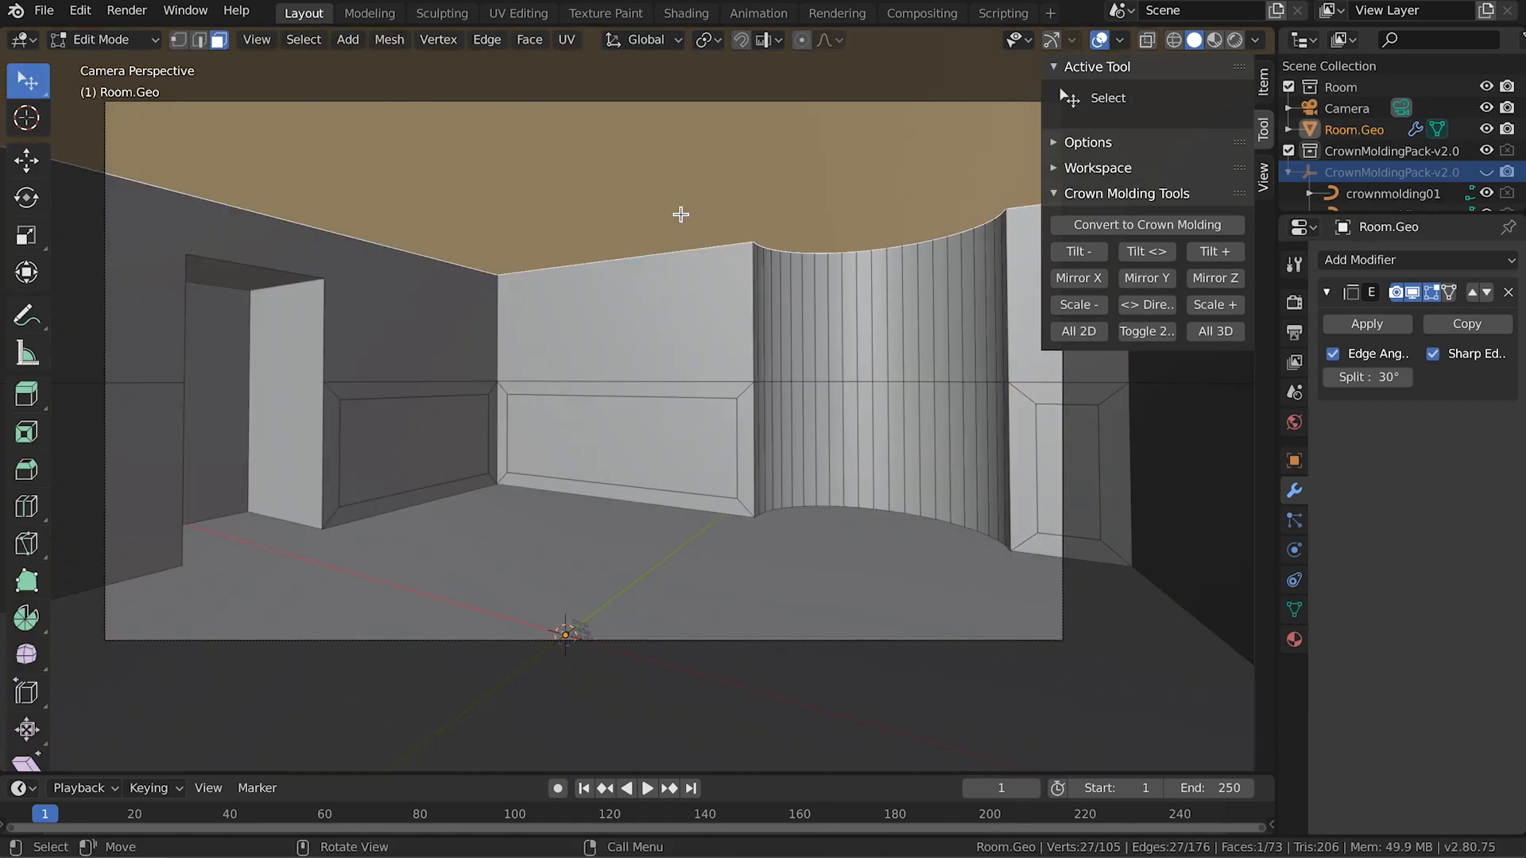
Step: Convert the ceiling face and the three inset wall panel faces of the room mesh to crown molding
left_click(451, 429, "shift")
left_click(571, 430, "shift")
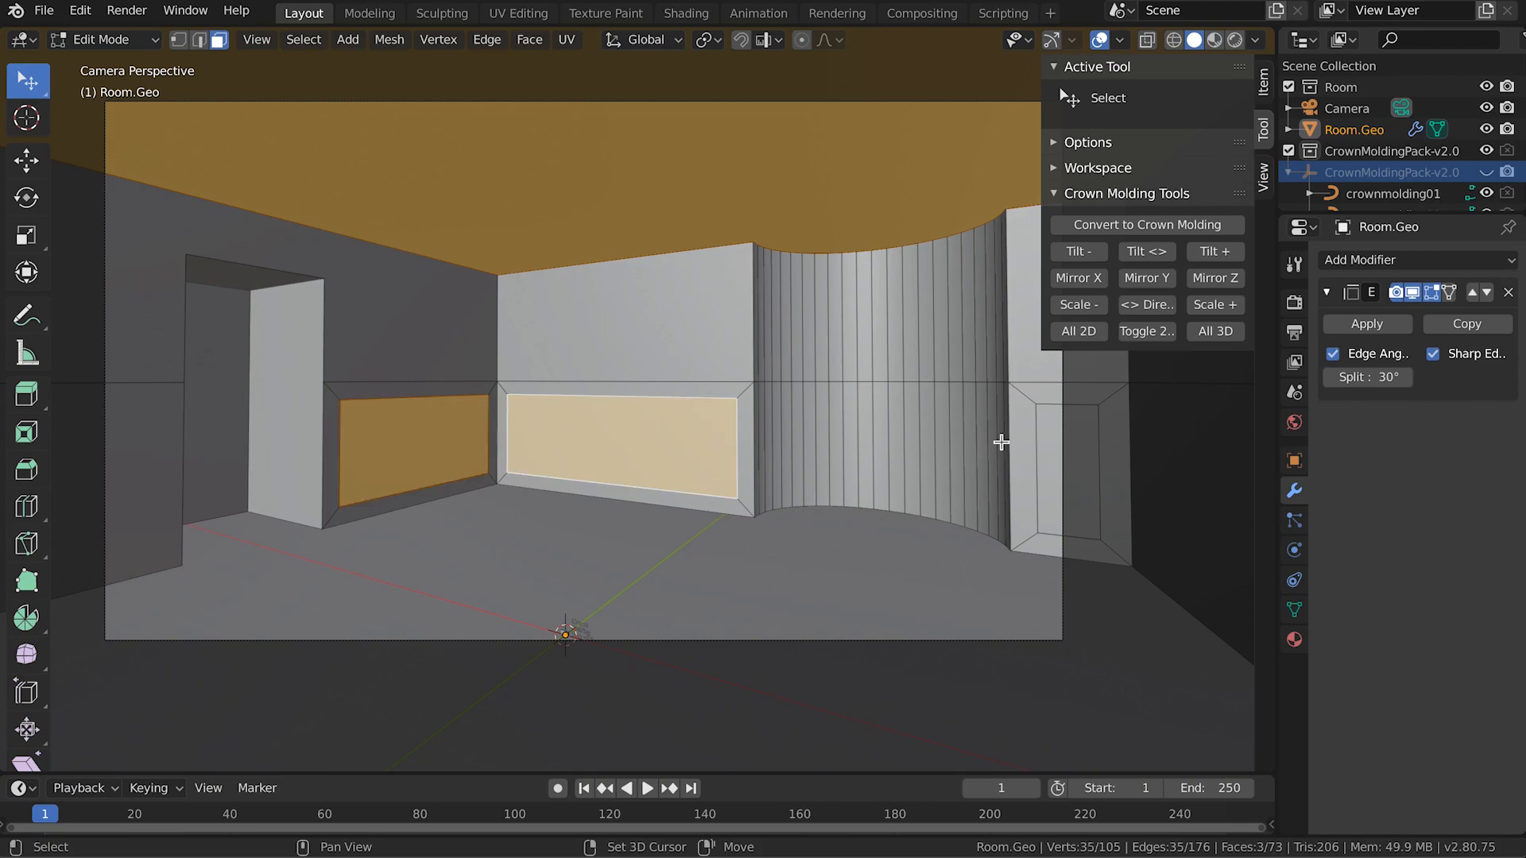
left_click(1069, 446, "shift")
left_click(1127, 226)
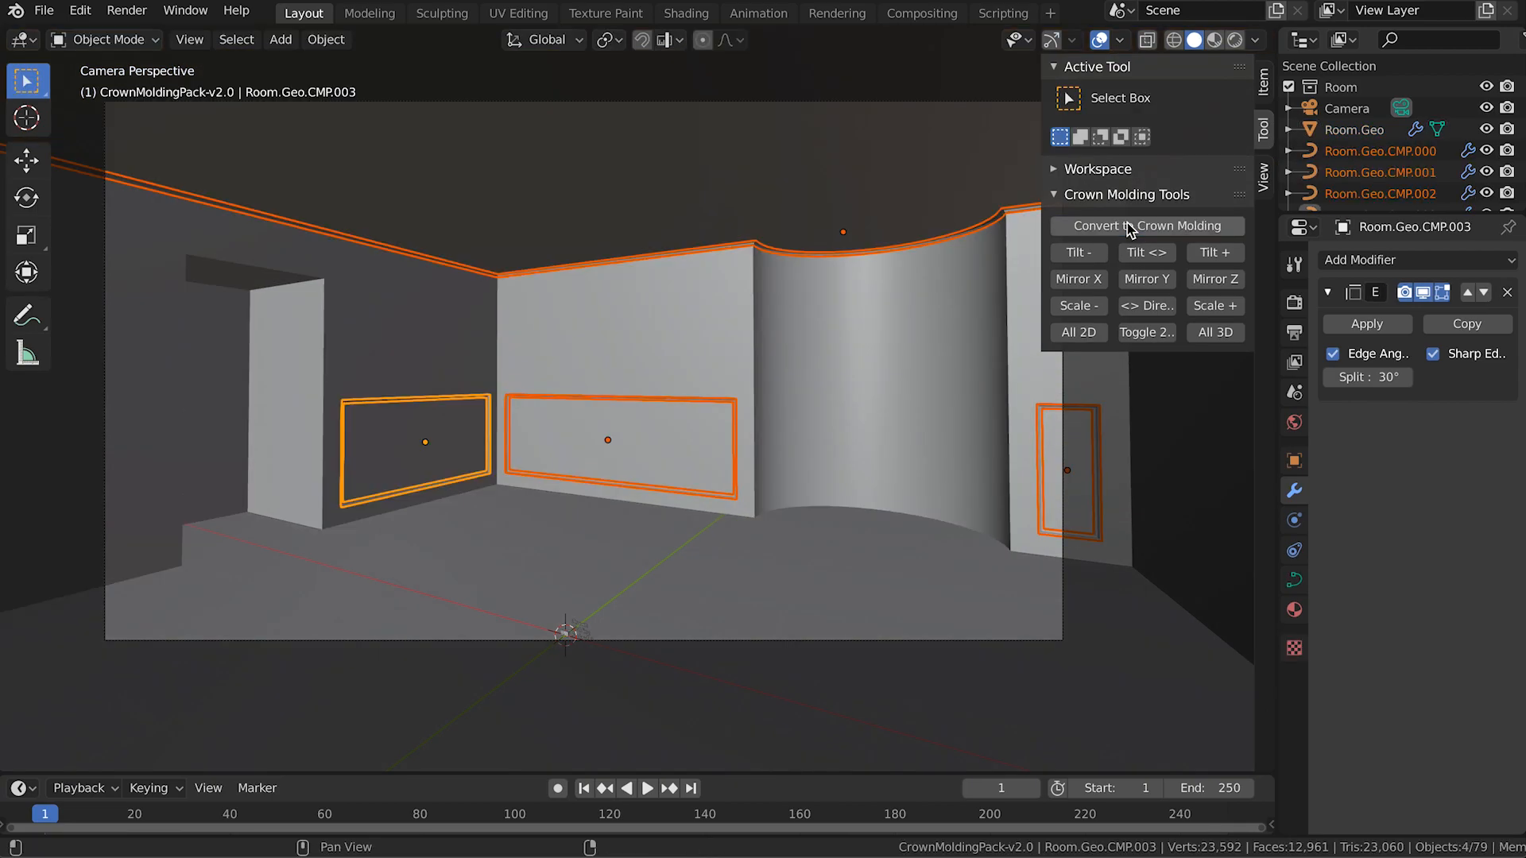
Step: Convert the two horizontal edges above the two adjoining wall panels to a chair rail molding and return to Object Mode
left_click(636, 355)
key("Tab")
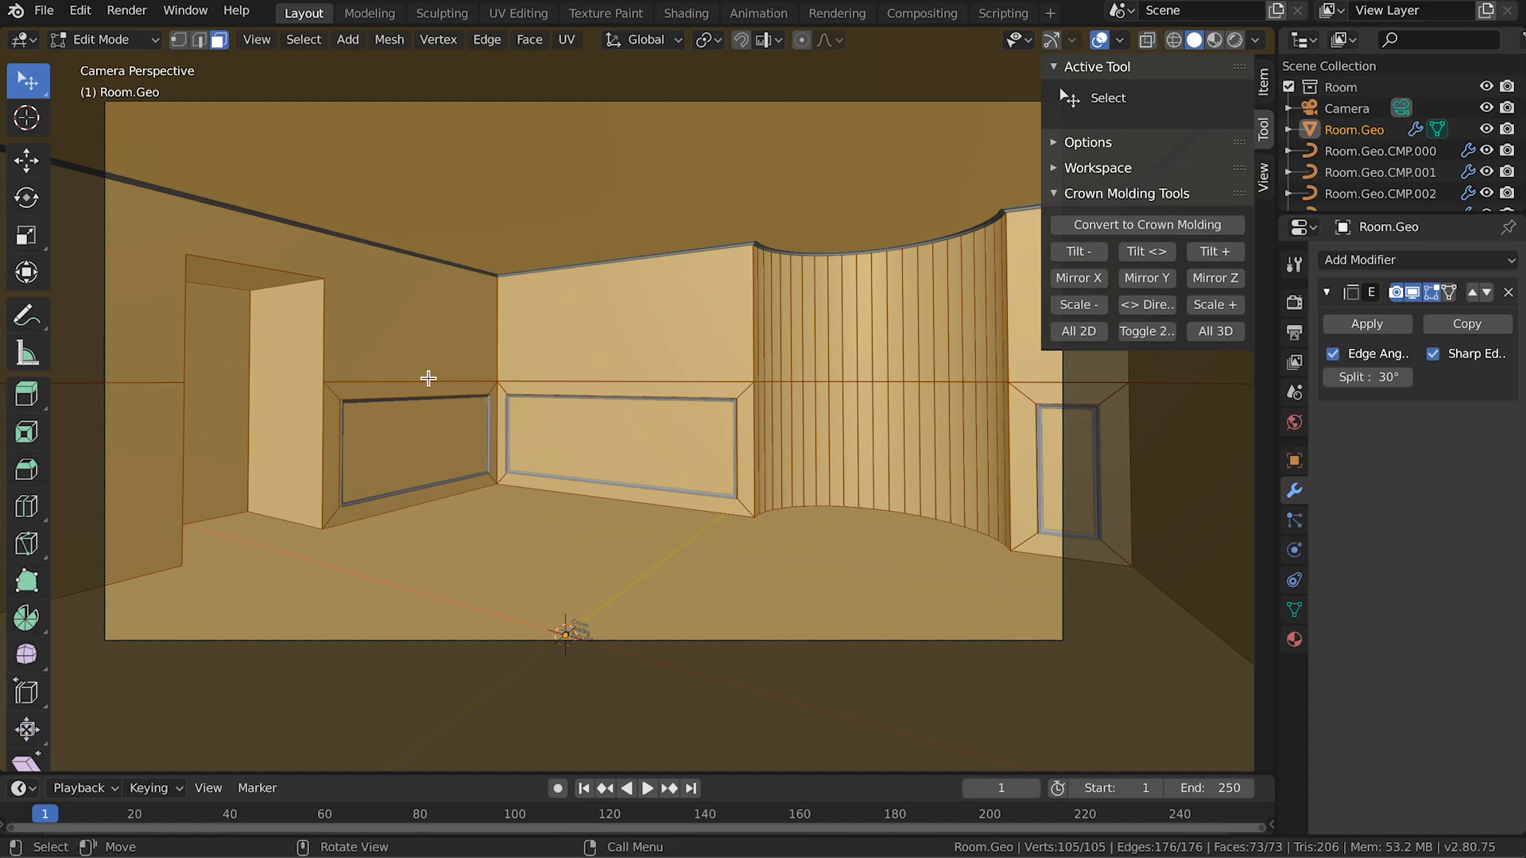
key("2")
left_click(398, 382)
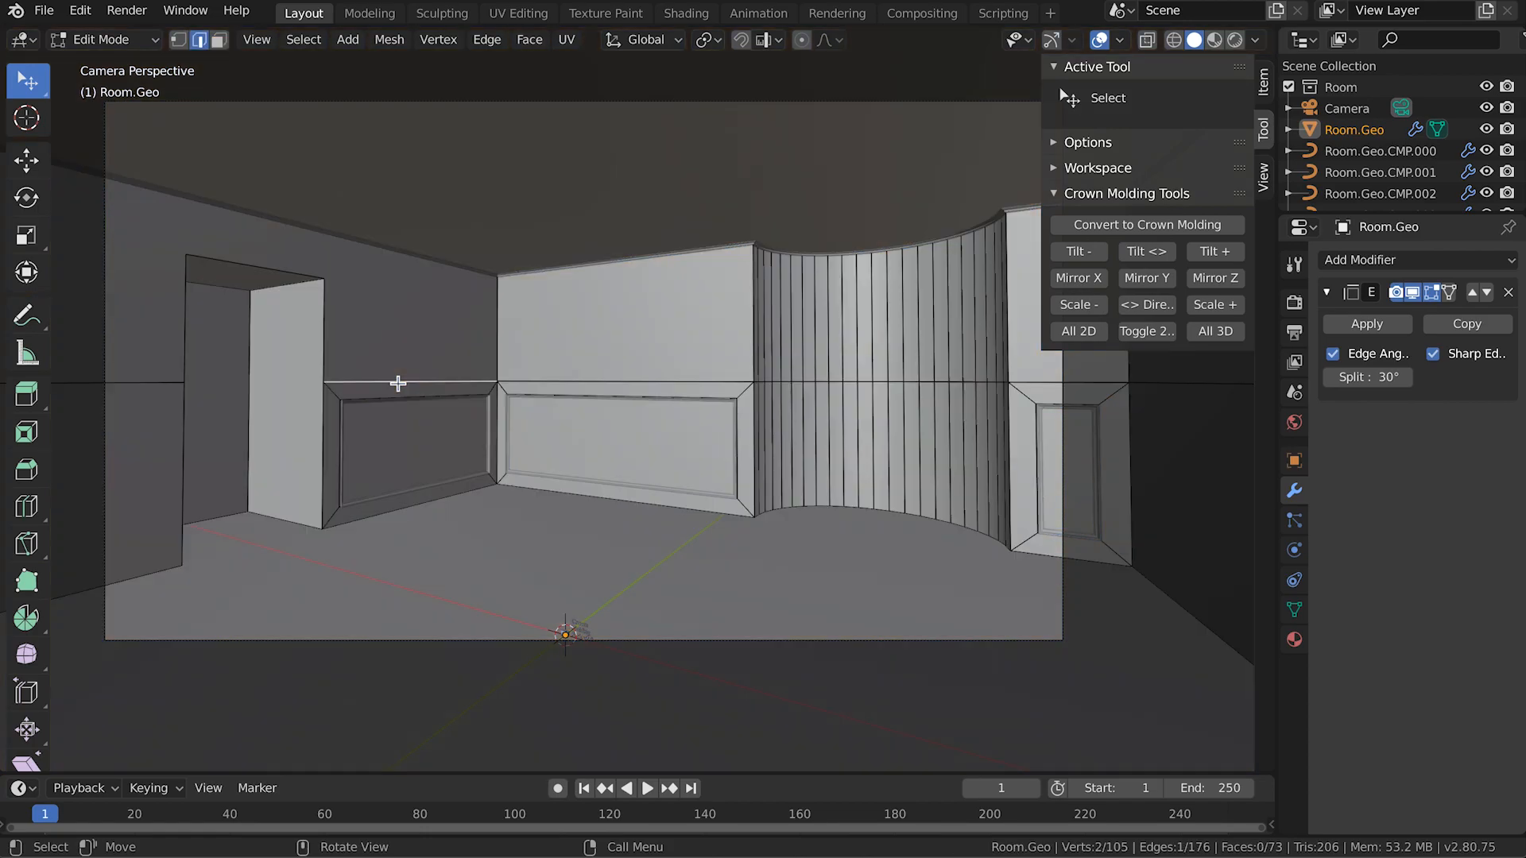
left_click(522, 381, "shift")
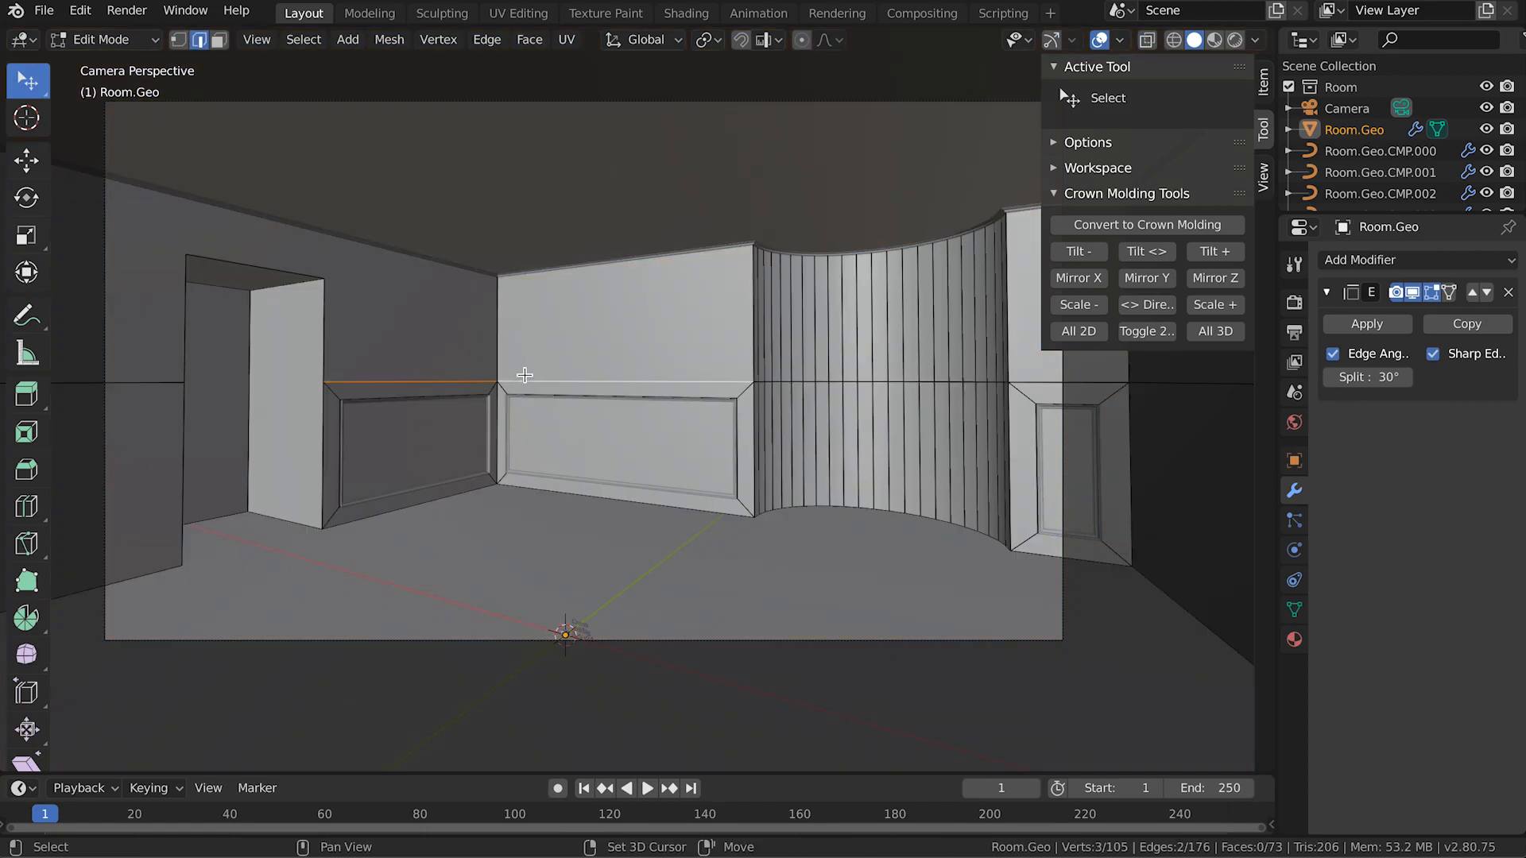
left_click(1136, 227)
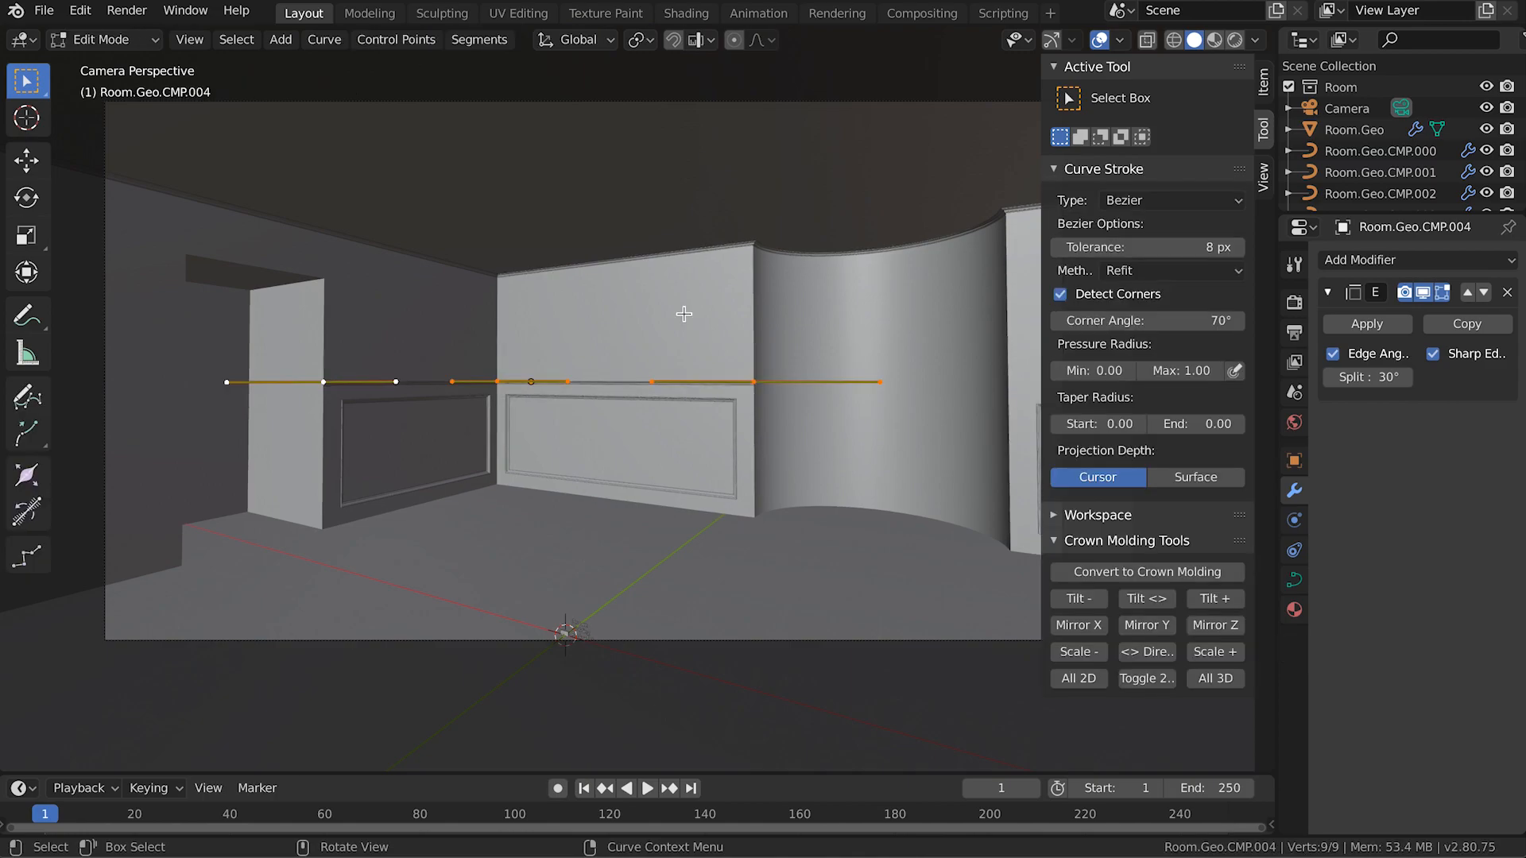
key("Tab")
Step: Try the tilt tools on the chair rail molding: three steps up, three steps down and two tilt flips
left_click(1225, 251)
left_click(1225, 251)
left_click(1225, 251)
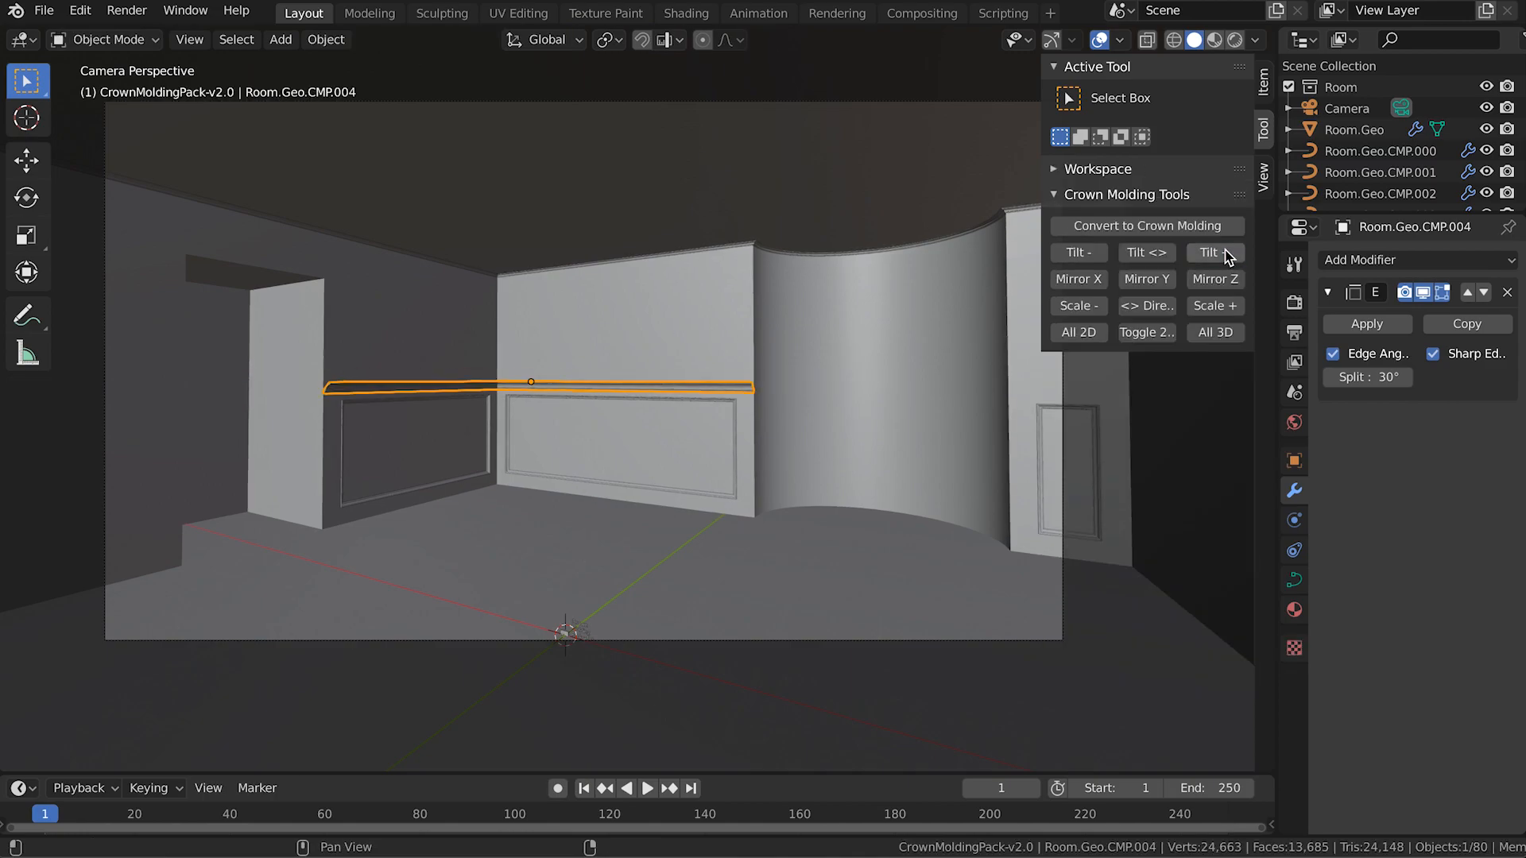
left_click(1077, 253)
left_click(1079, 254)
left_click(1079, 254)
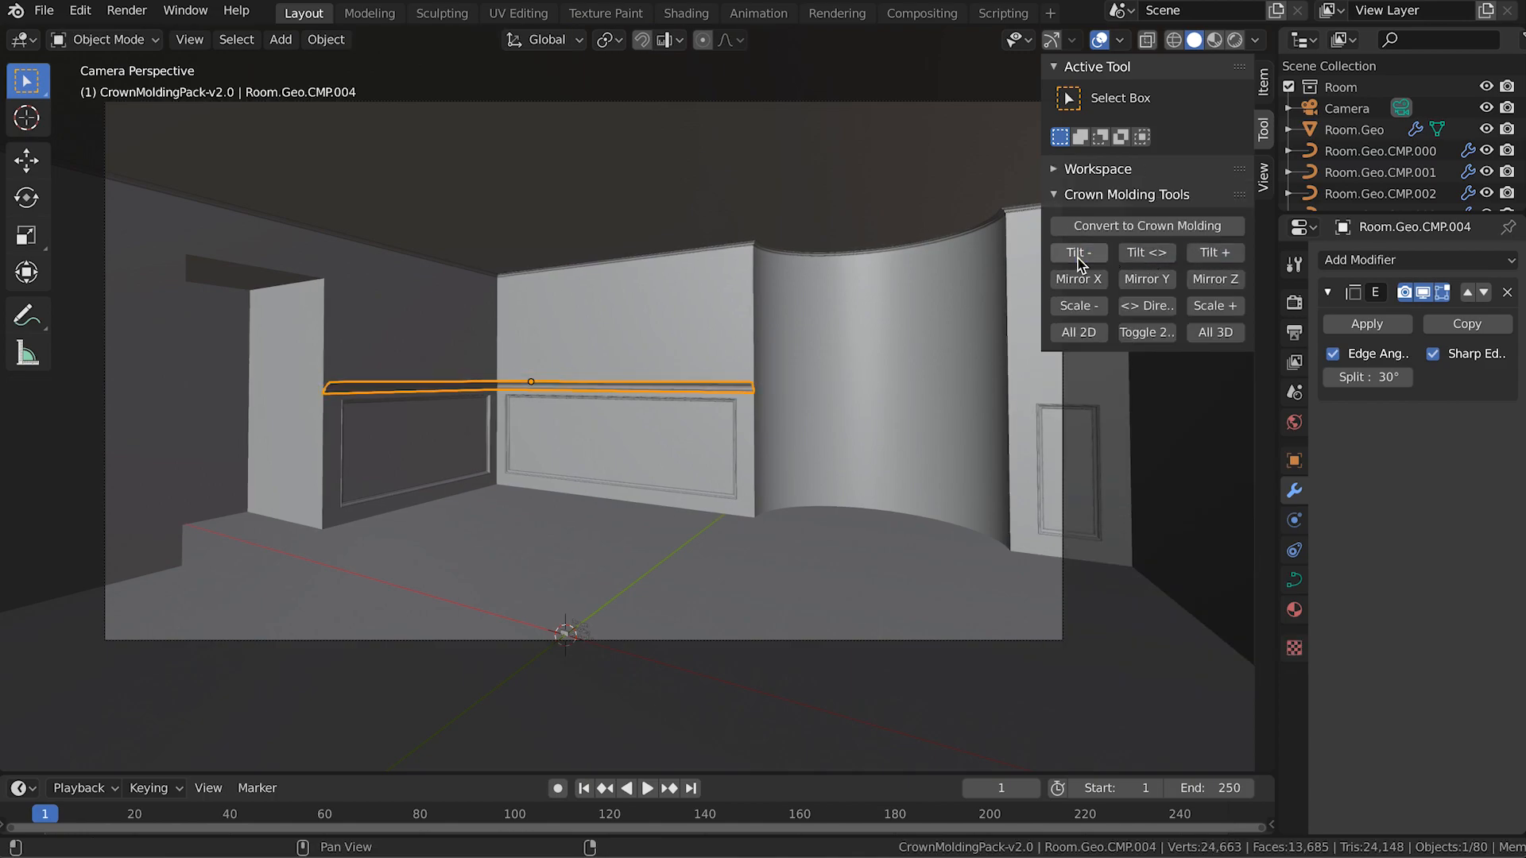
left_click(1150, 253)
left_click(1150, 253)
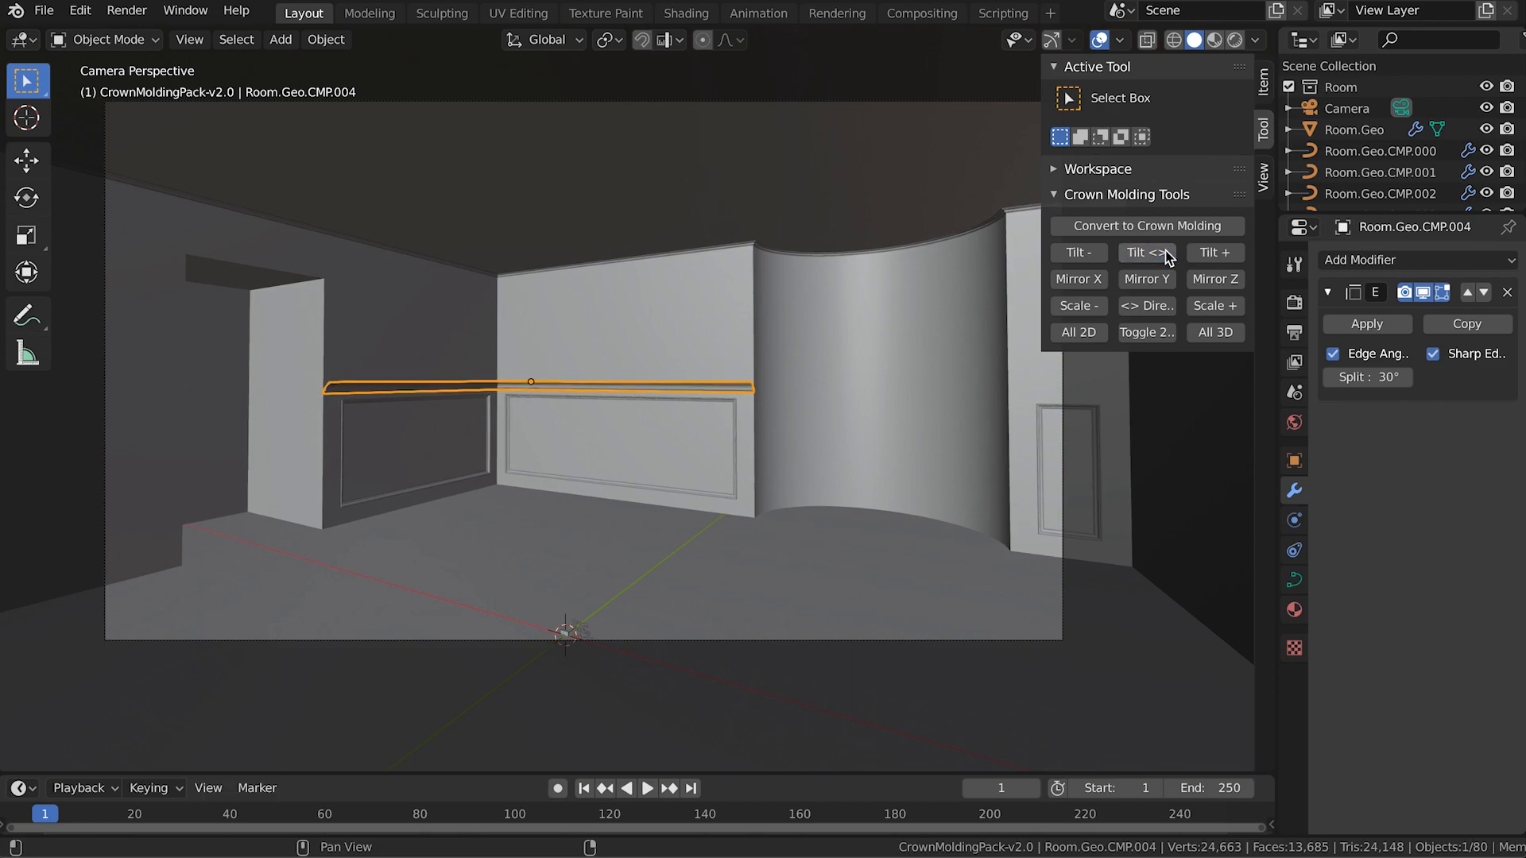
Step: Try mirroring the chair rail molding twice on X and twice on Y
left_click(1089, 285)
left_click(1089, 285)
left_click(1157, 286)
left_click(1156, 286)
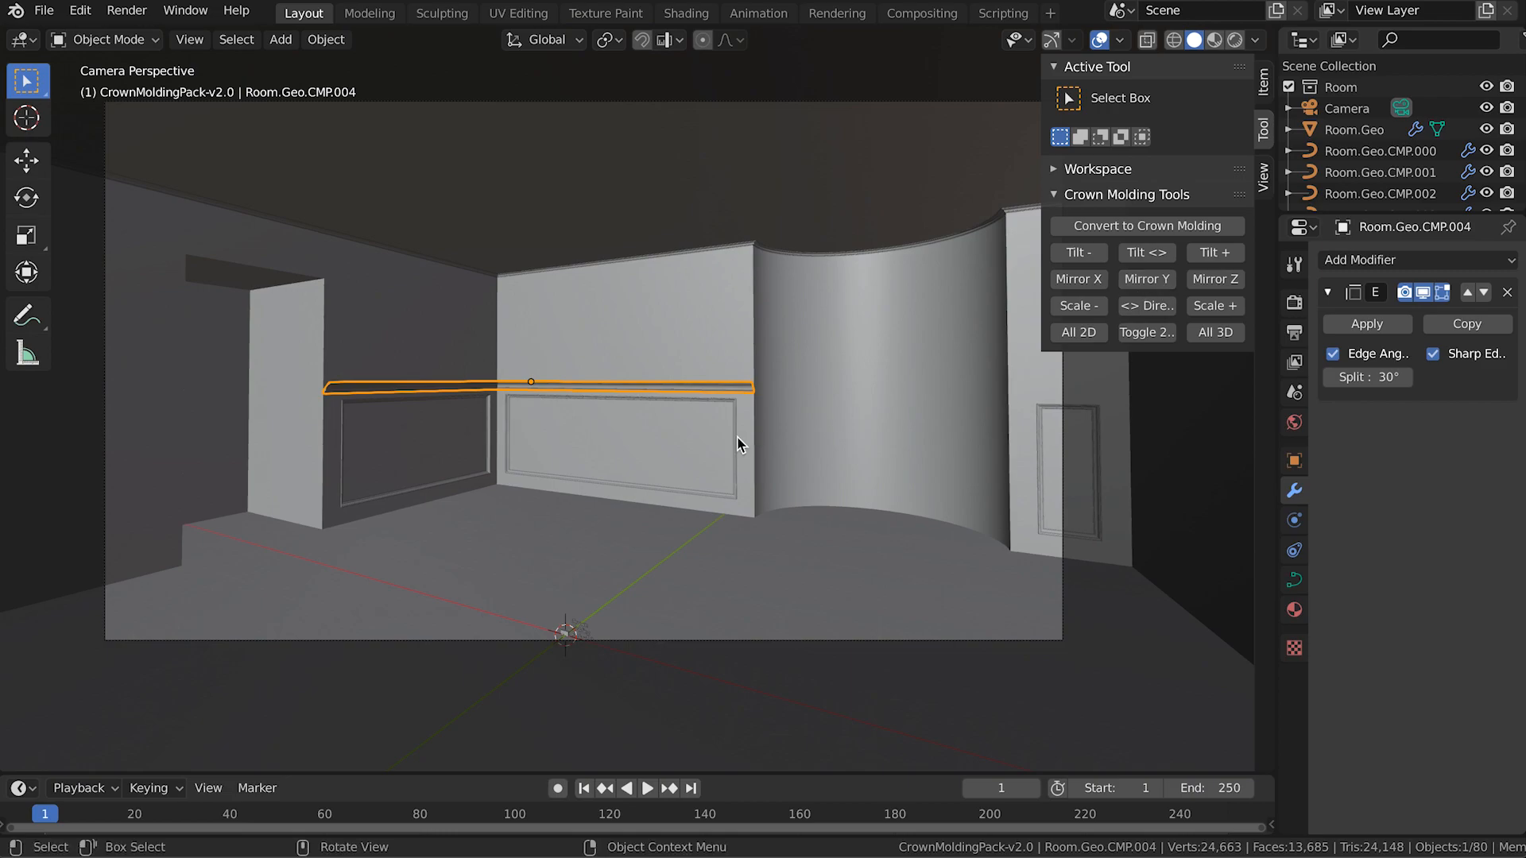
Step: Try mirroring the molding of the panel beside the curved wall twice on Y
left_click(736, 439)
left_click(1144, 284)
left_click(1144, 284)
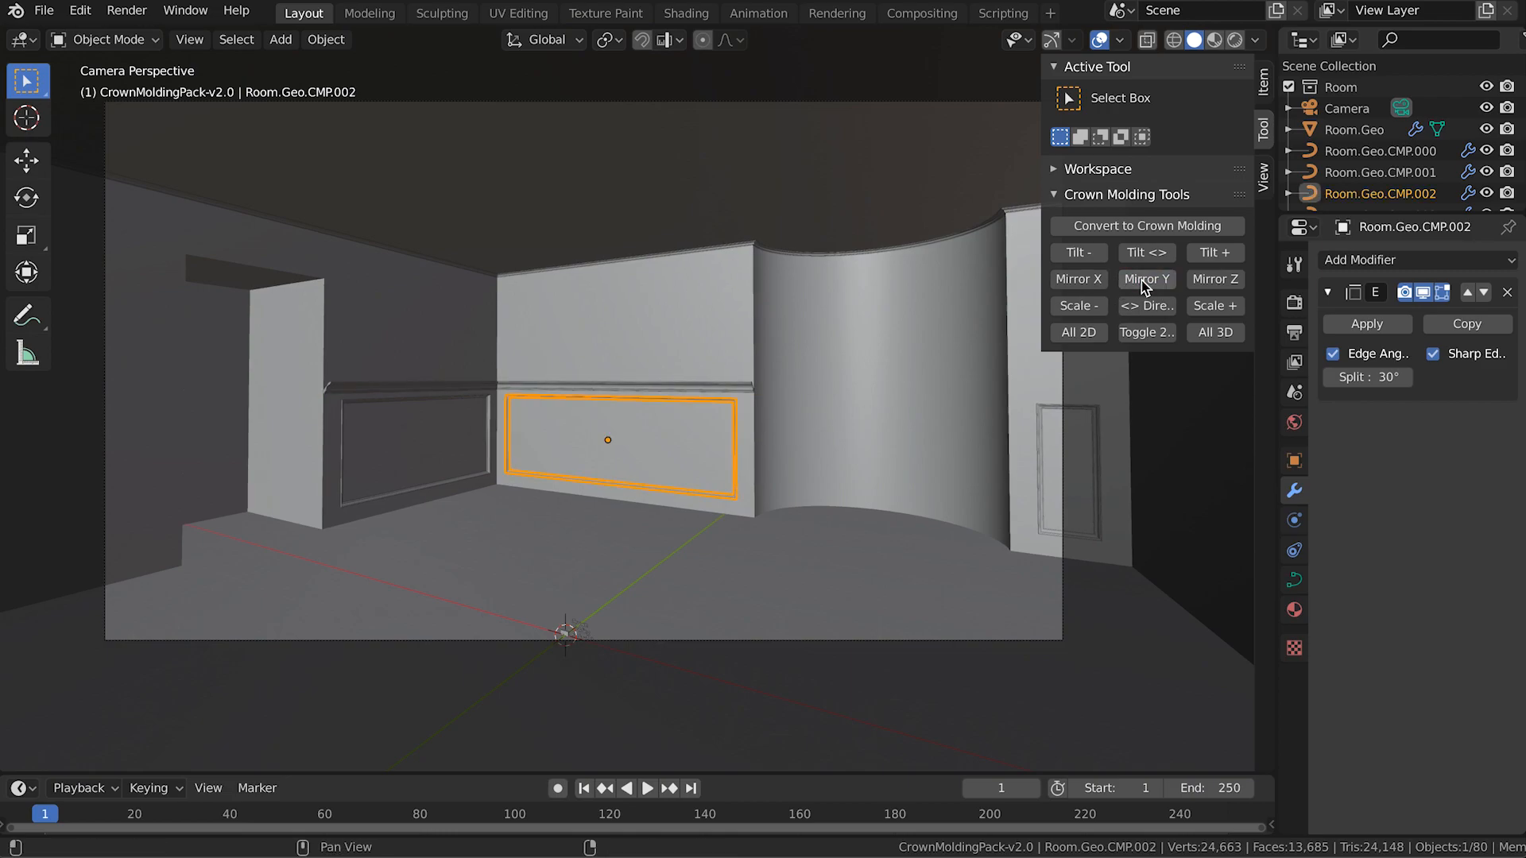
Step: Add the panel molding beside the doorway to the selection and scale both panel moldings up seven steps
left_click(487, 437, "shift")
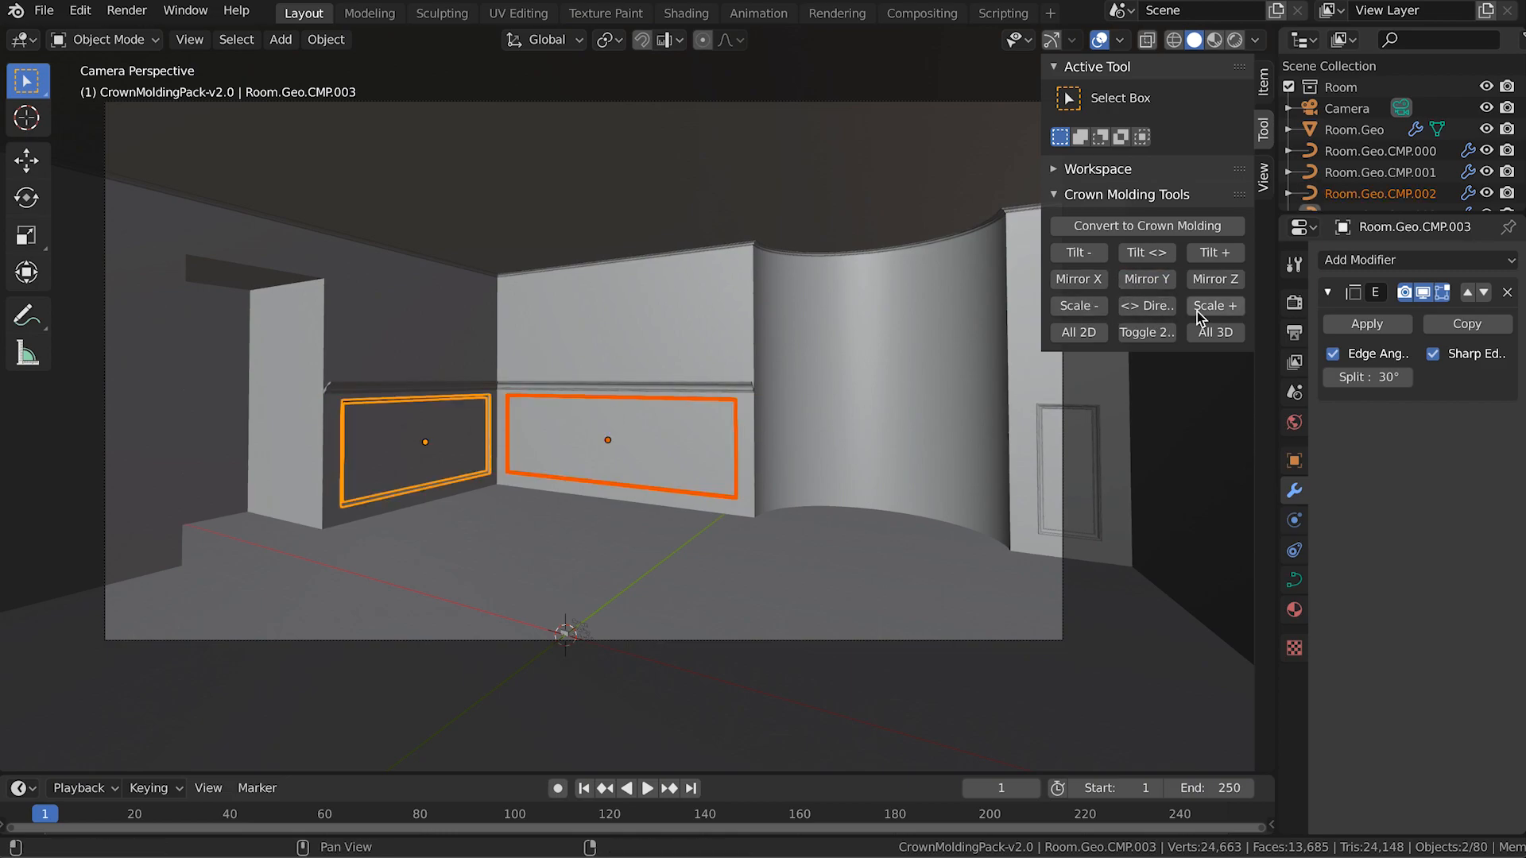
left_click(1207, 311)
left_click(1207, 310)
left_click(1208, 311)
left_click(1207, 311)
left_click(1207, 311)
left_click(1207, 311)
left_click(1207, 311)
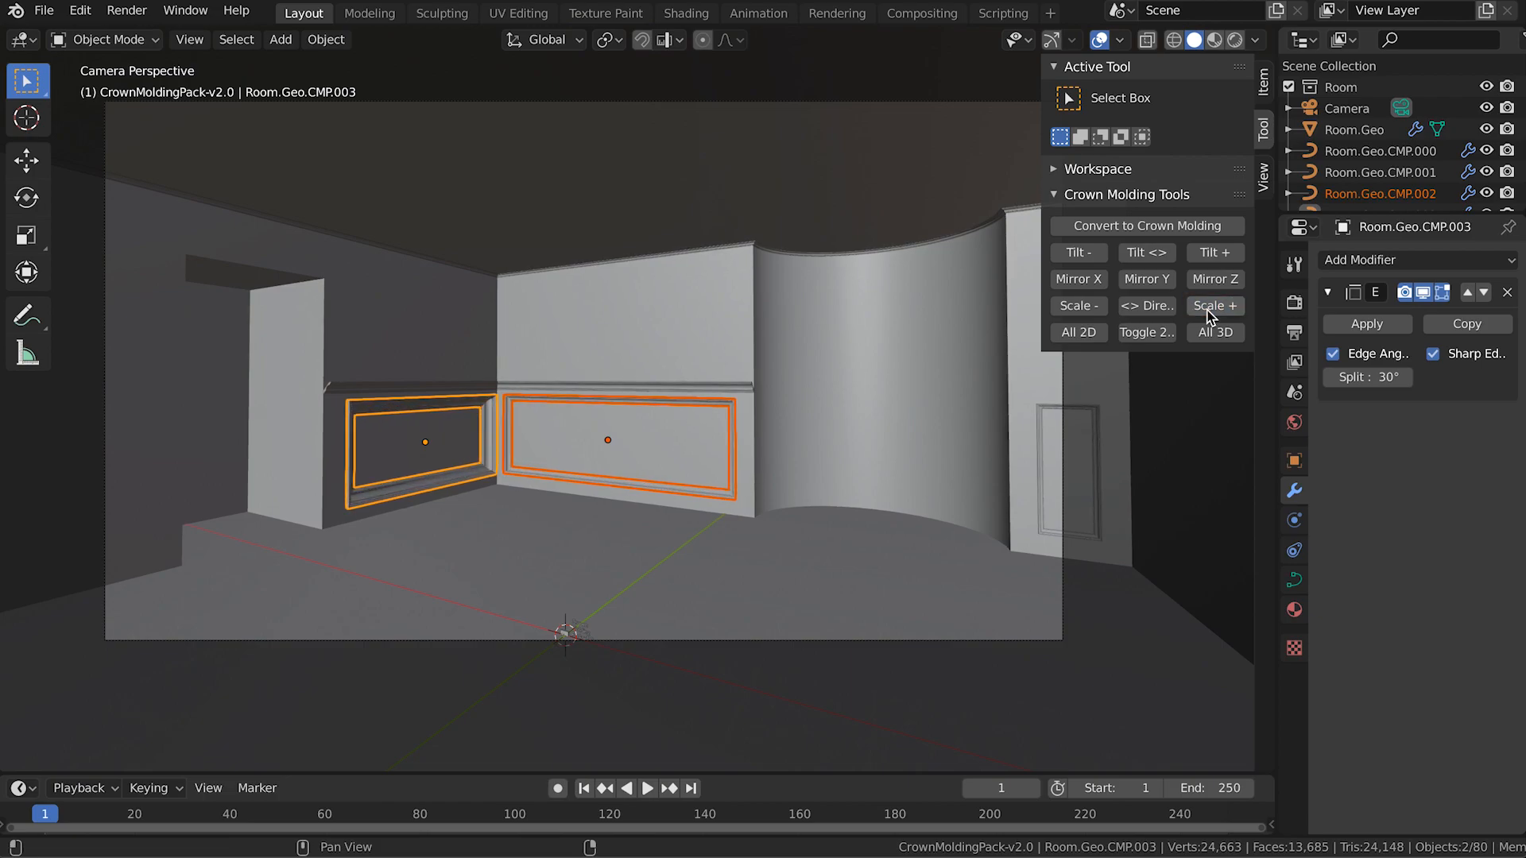
Step: Convert the edges of the doorway opening to crown molding and reverse the new molding's direction twice
left_click(358, 345)
key("Tab")
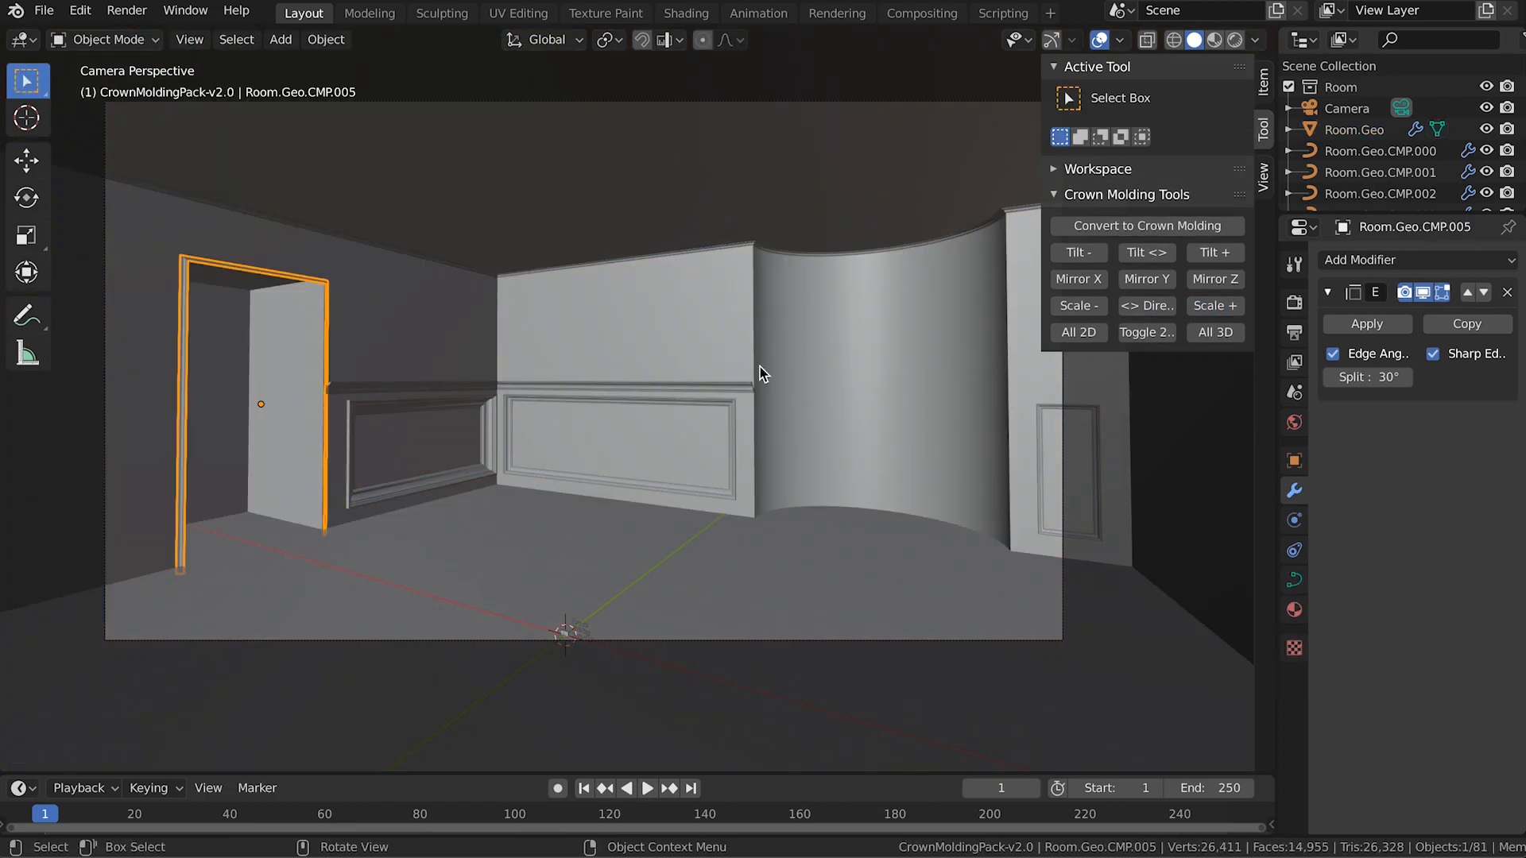
left_click(1146, 304)
left_click(1146, 303)
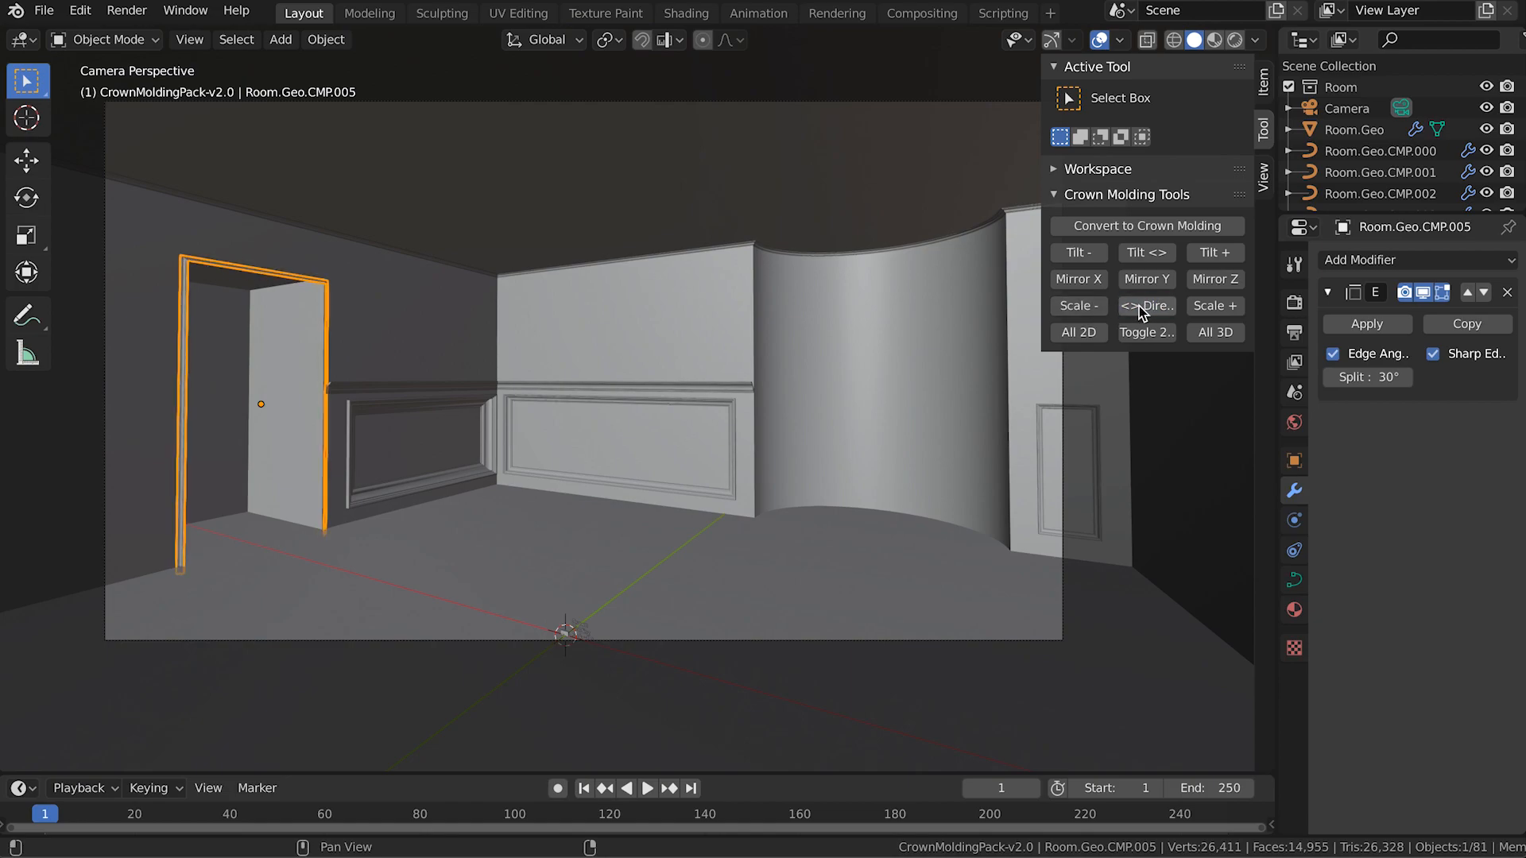
Step: Set the doorway molding to 3D and toggle it twice between 2D and 3D
left_click(1213, 334)
left_click(1156, 339)
left_click(1156, 339)
Step: Select the doorway and both panel moldings together, set them all to 2D, then all to 3D, and toggle their mode four times
left_click(521, 406, "shift")
left_click(453, 407, "shift")
left_click(1070, 336)
left_click(1231, 332)
left_click(1147, 332)
left_click(1147, 332)
left_click(1147, 332)
left_click(1147, 332)
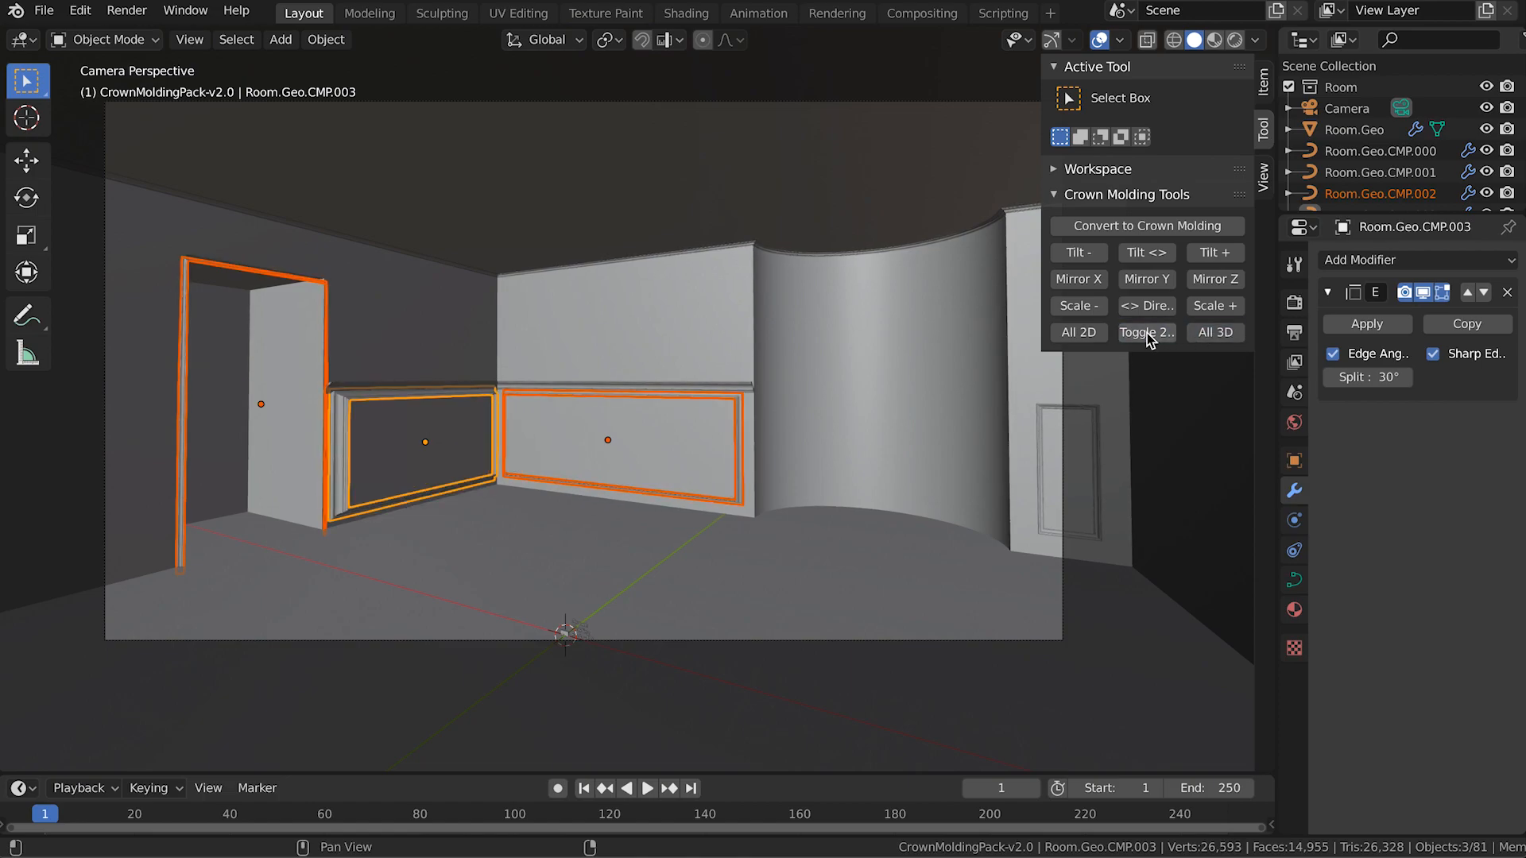
Step: Select the ceiling face of the room mesh in face selection mode
left_click(909, 407)
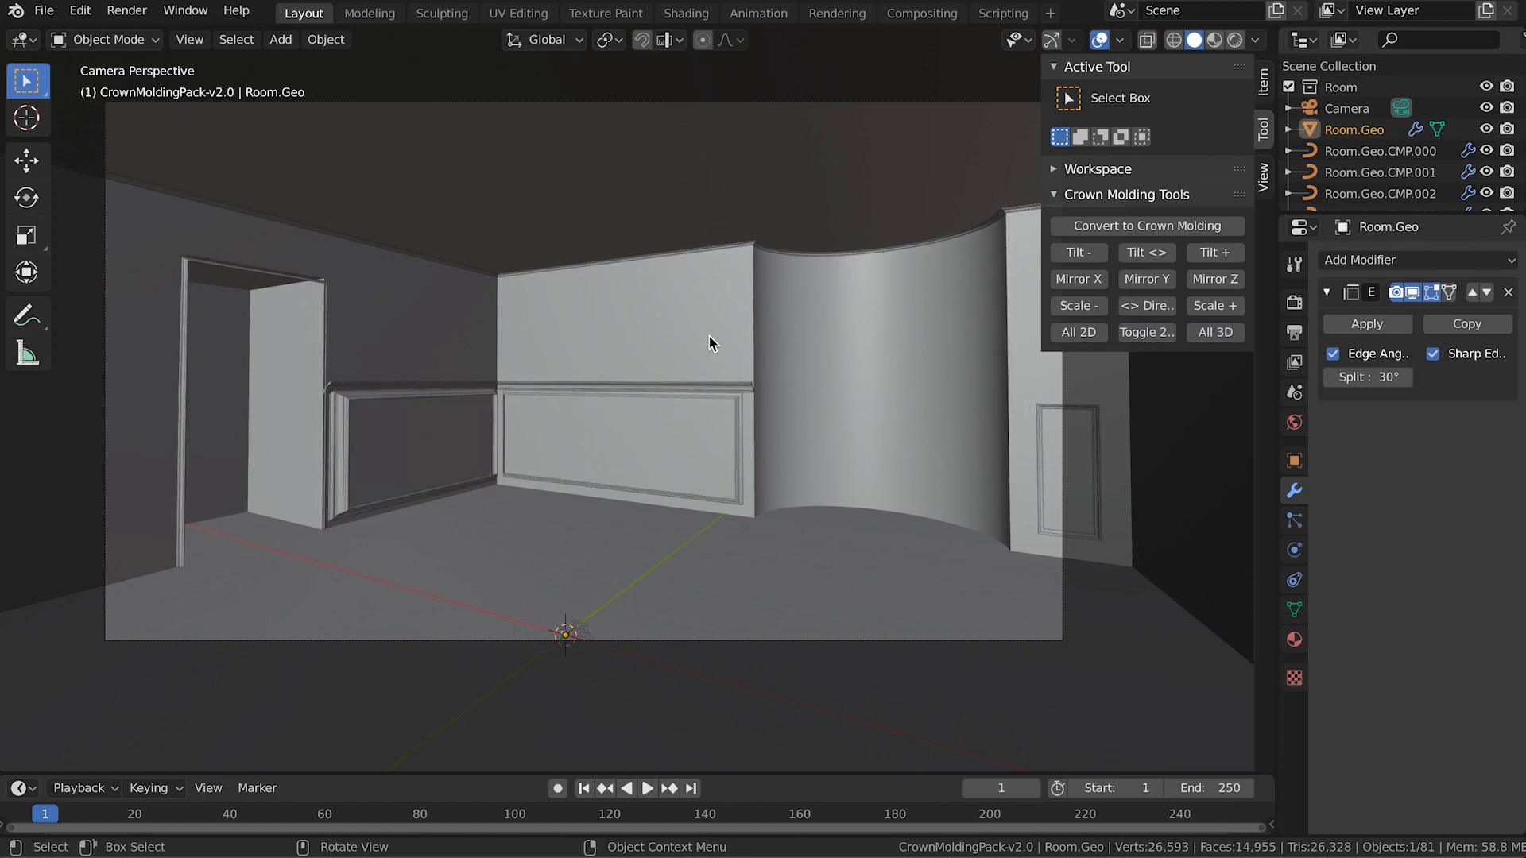
key("Tab")
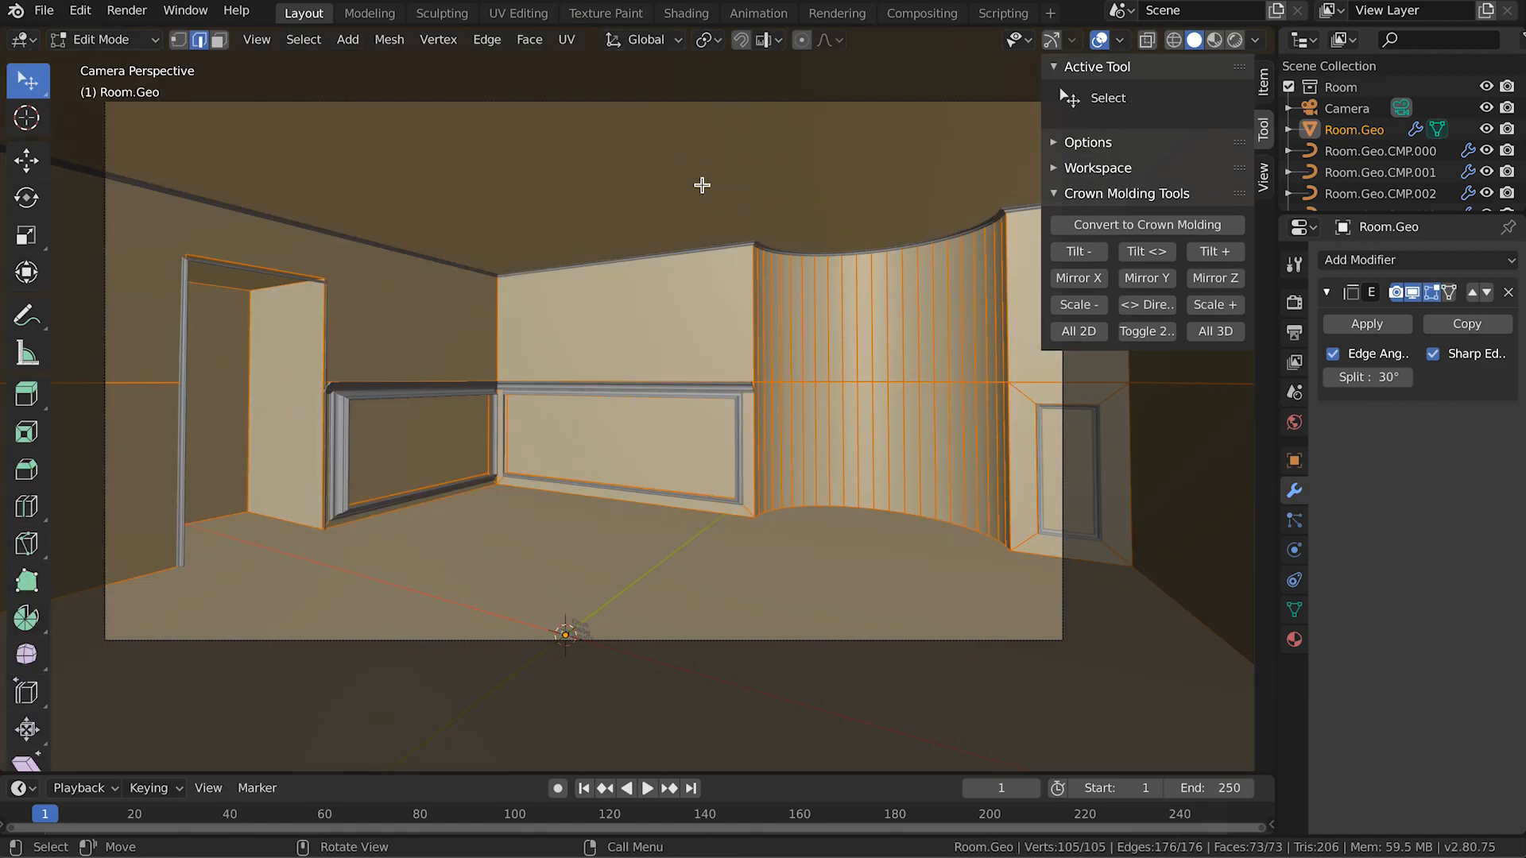
key("3")
left_click(702, 185)
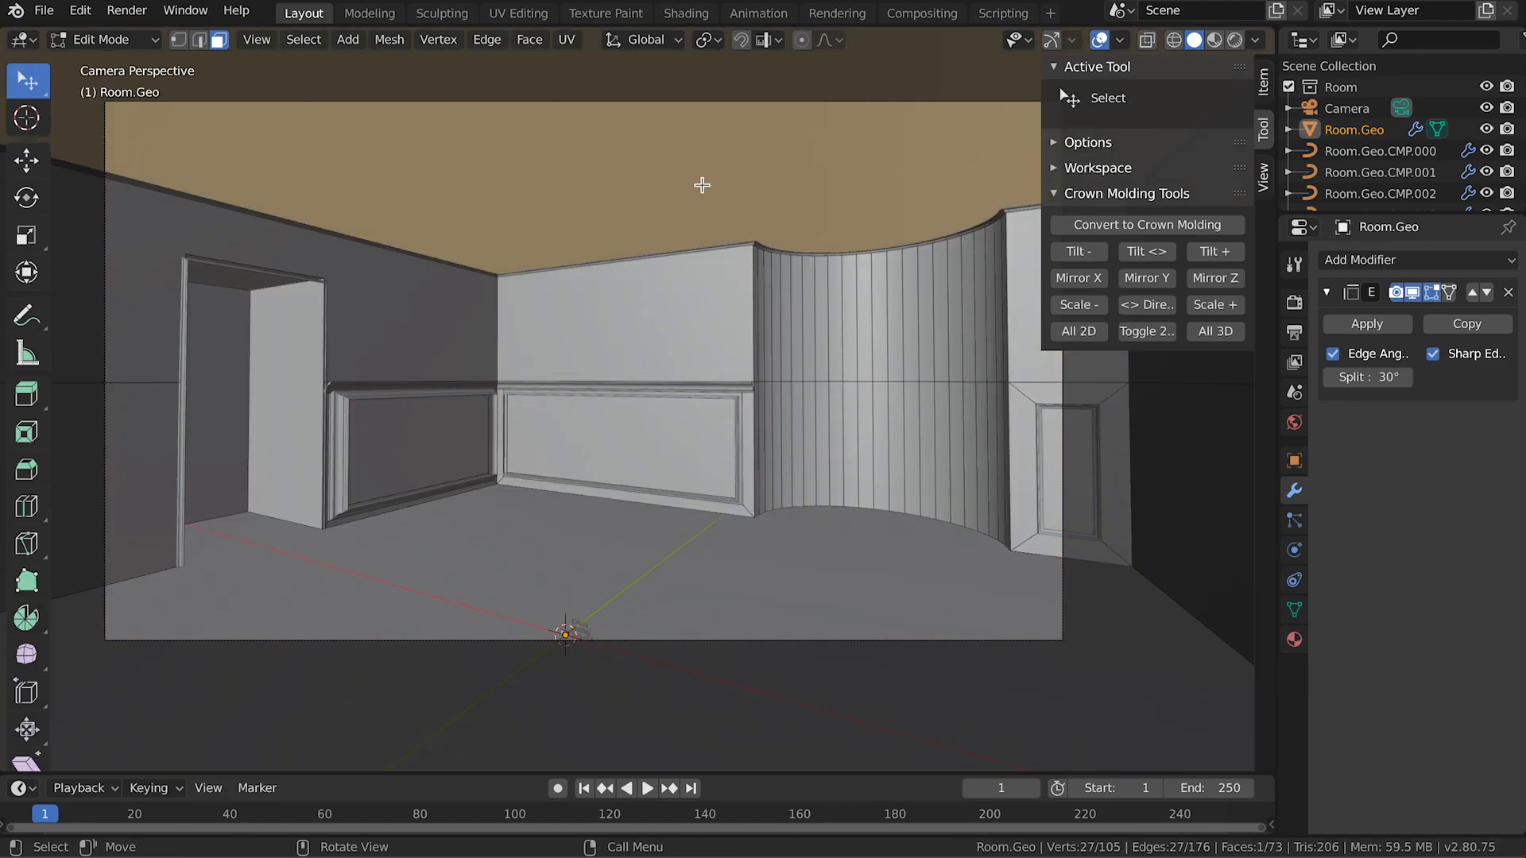
Step: View the room mesh from outside, combine edge and face selection, and select the large wall's inset panel face
key("KP_0")
middle_click_drag(702, 185, 716, 222)
key("shift+2")
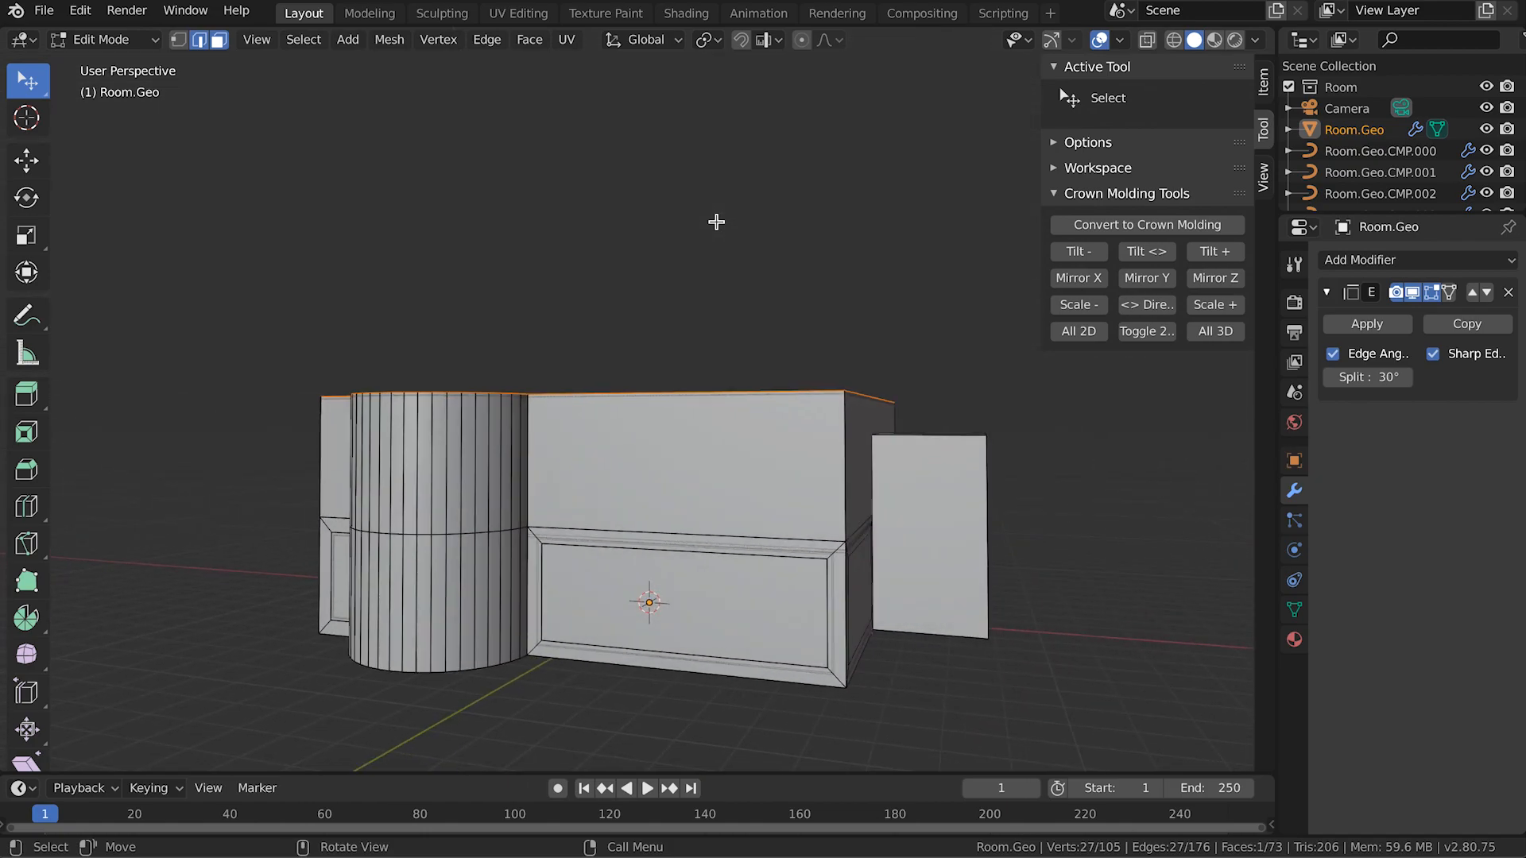
left_click(778, 584)
middle_click_drag(779, 585, 778, 584)
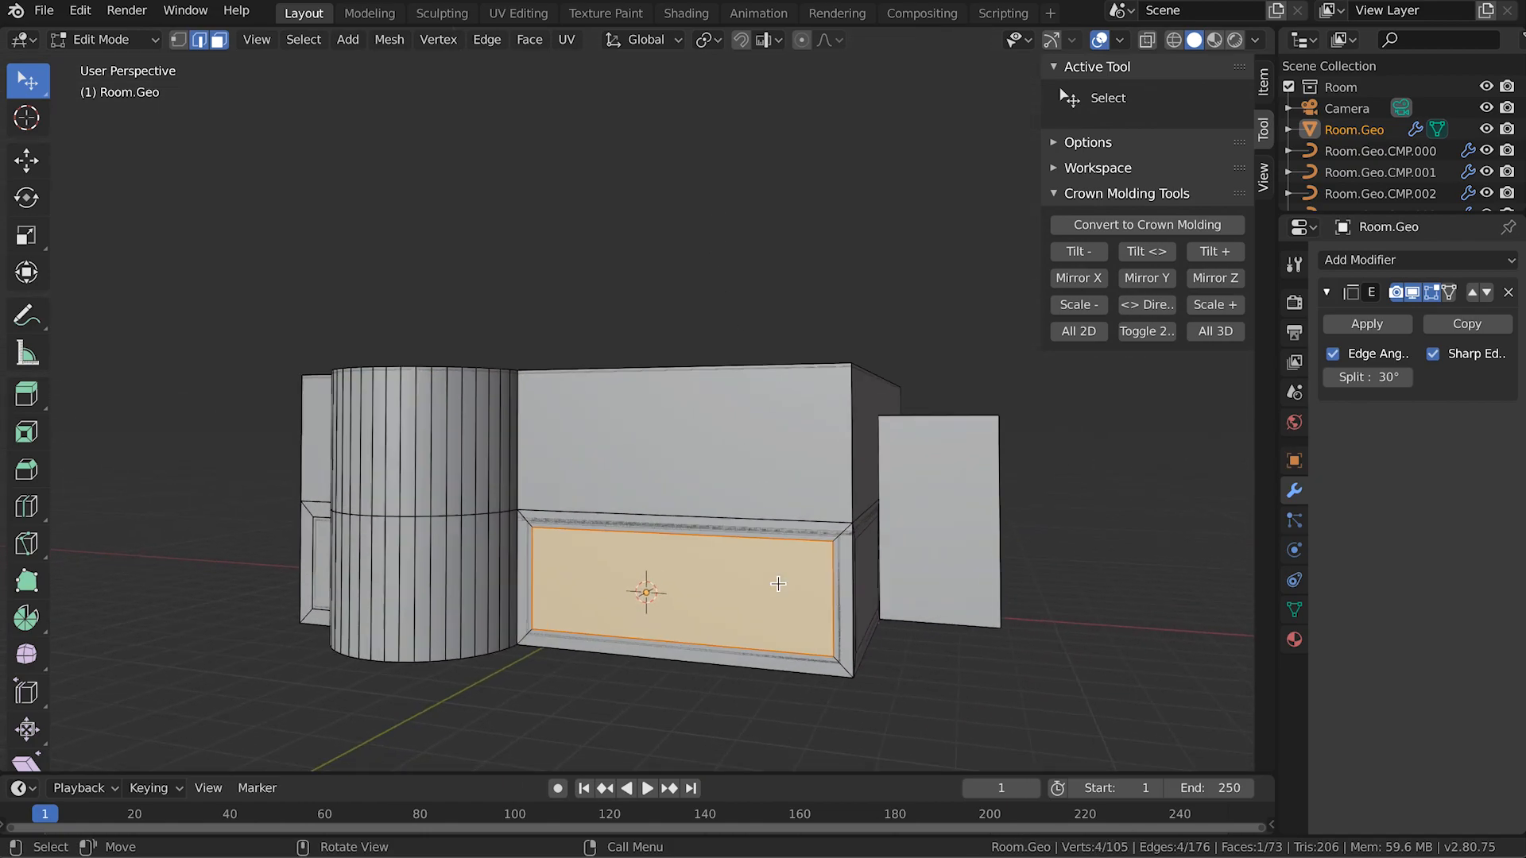
key("KP_0")
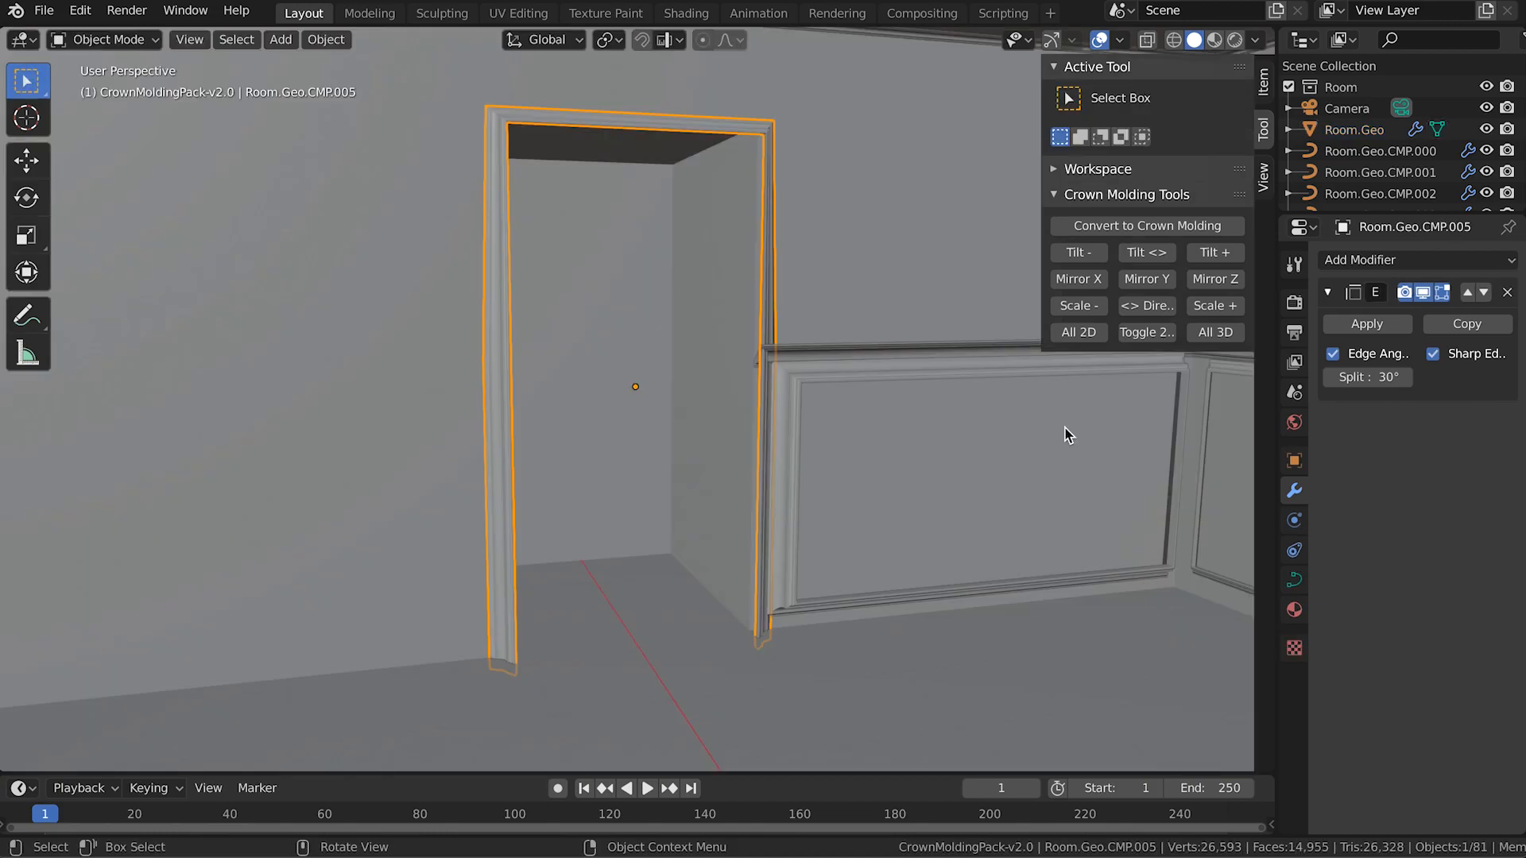
Step: Raise the doorway molding's upper corner control point on the side away from the chair rail along Z
key("Tab")
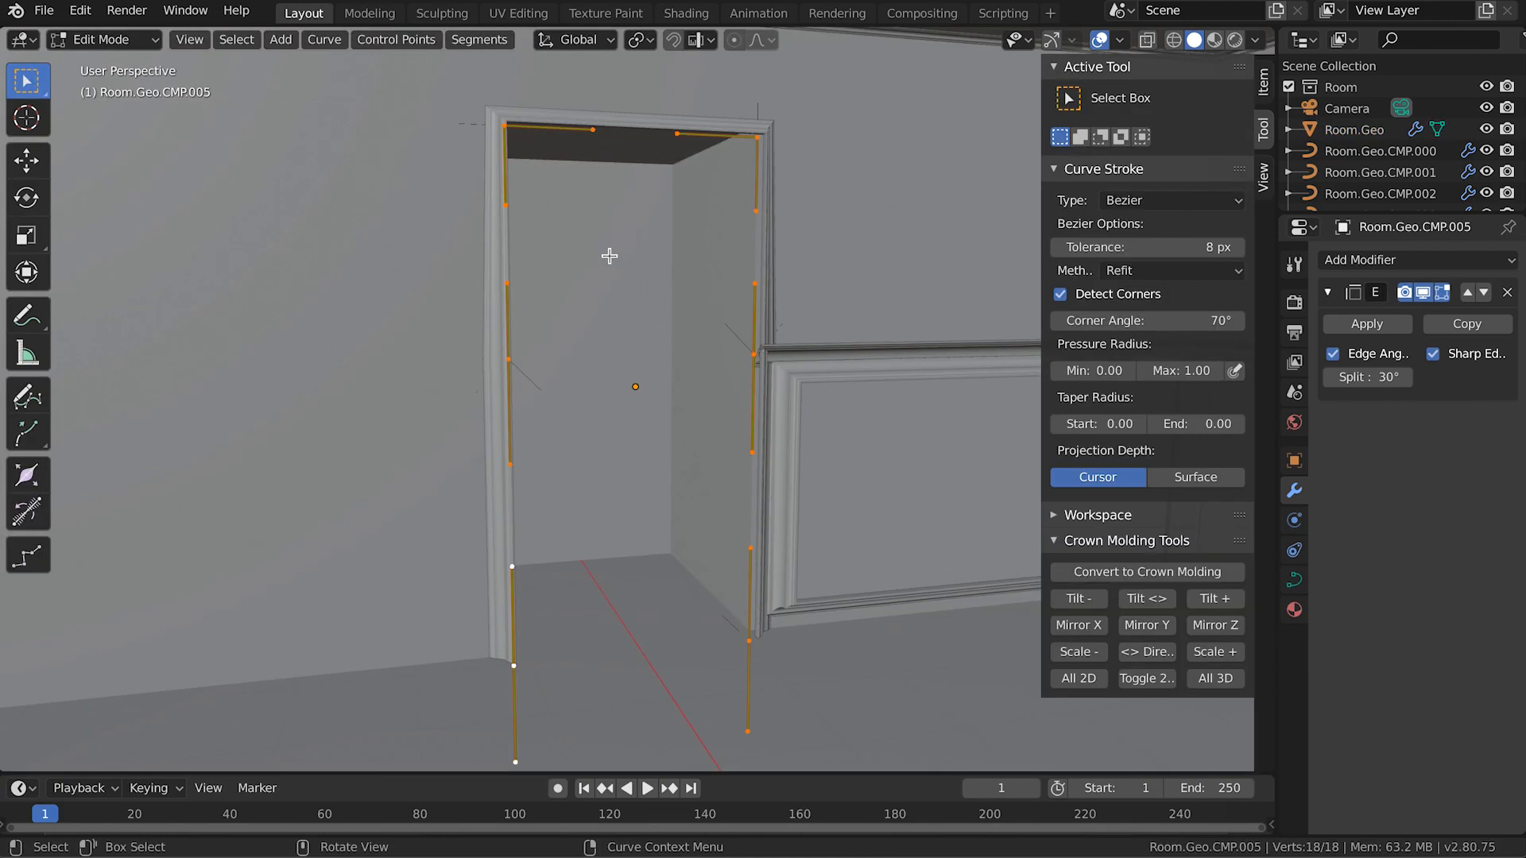
left_click(507, 124)
key("g")
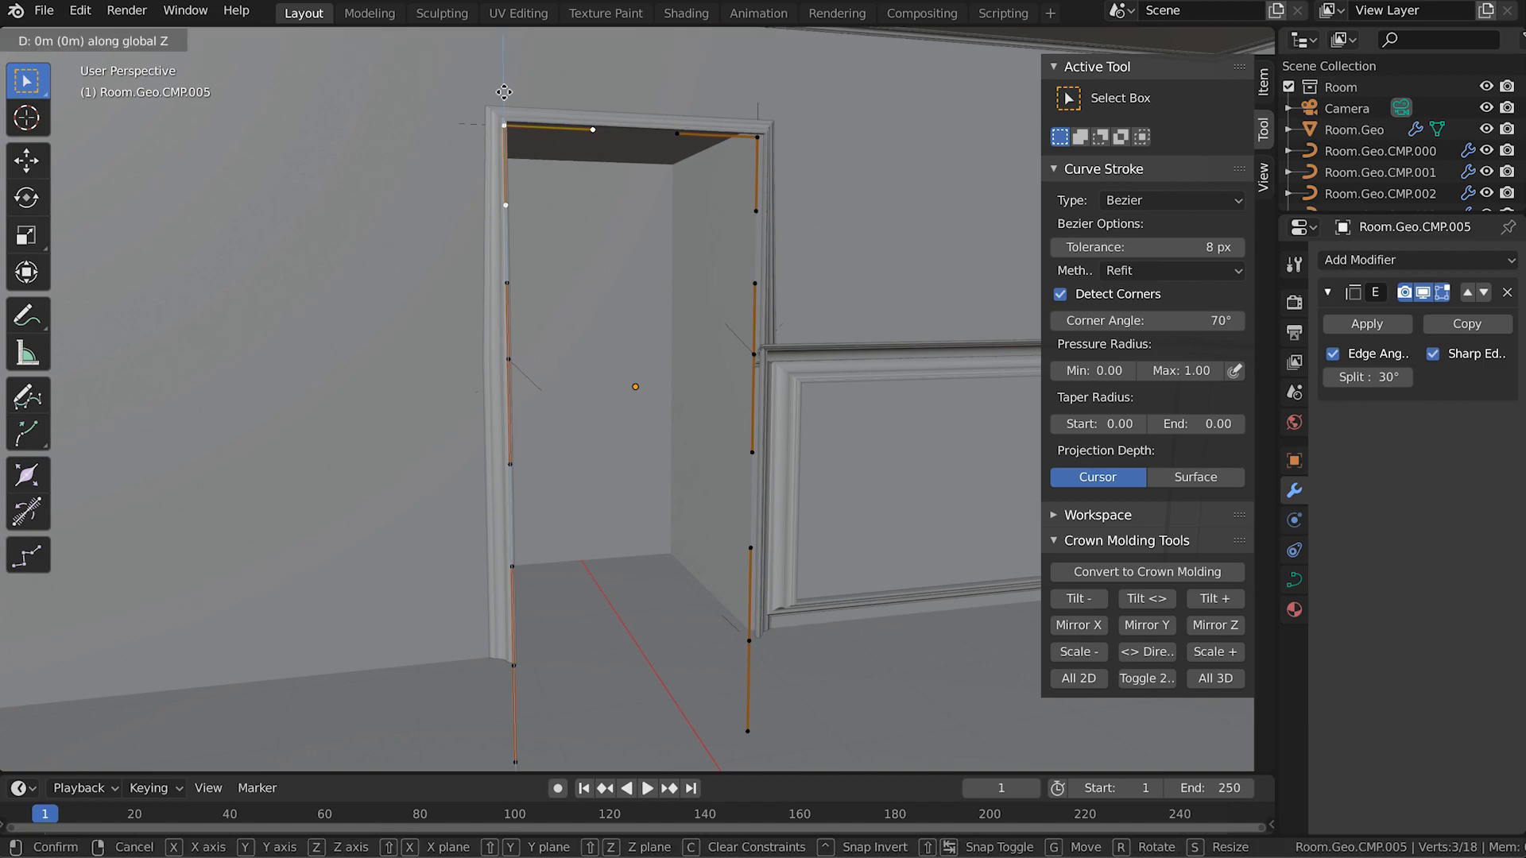
left_click(506, 53)
key("Tab")
Step: Move the doorway molding's mid-height control point beside the chair rail about 0.848 m along X
key("Tab")
left_click(756, 350)
key("g")
key("x")
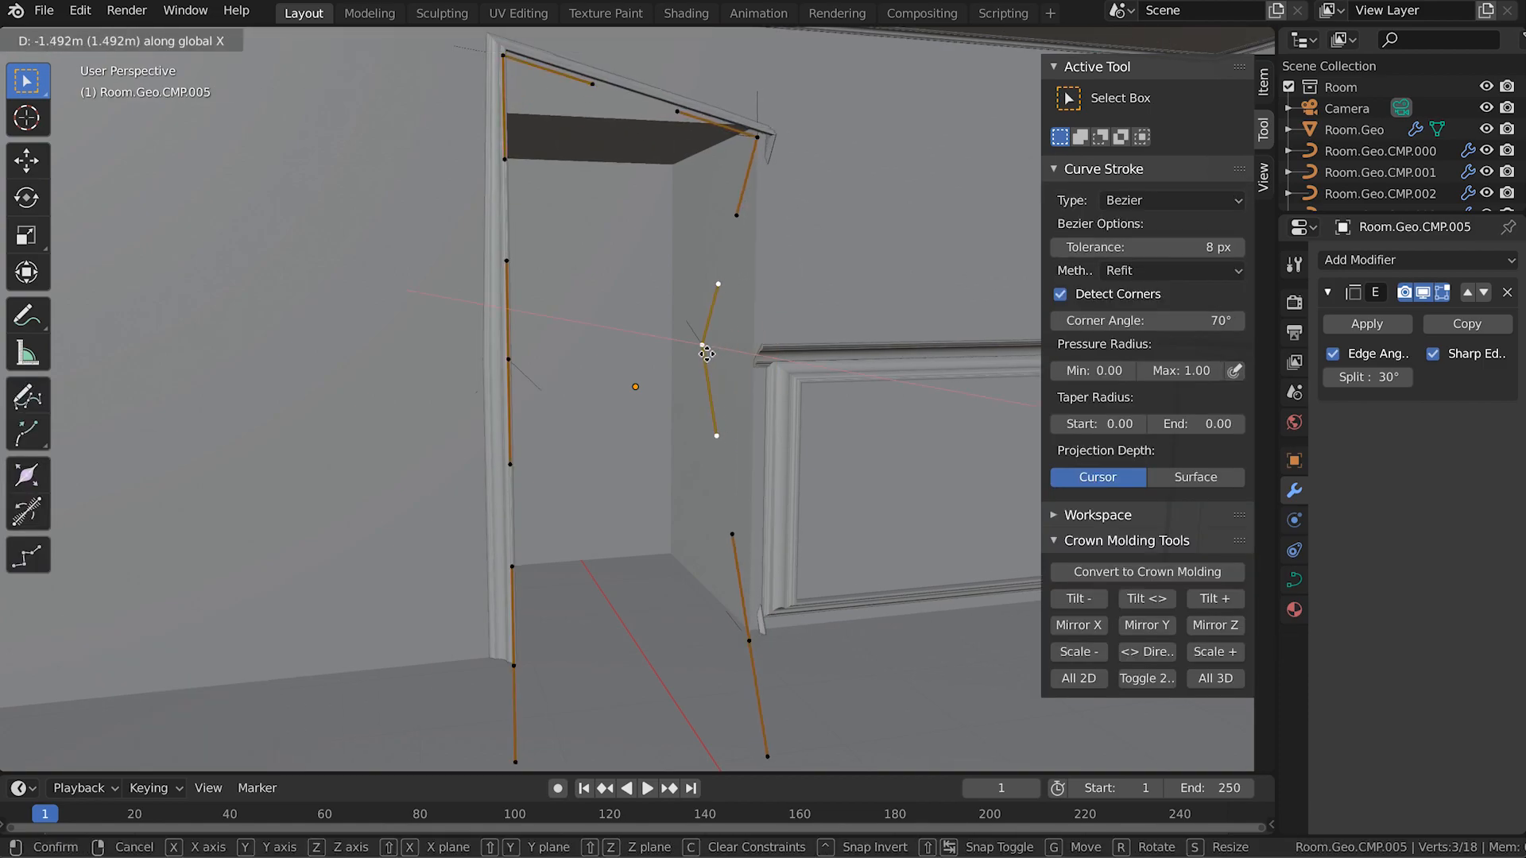
left_click(800, 356)
middle_click_drag(800, 357, 800, 356)
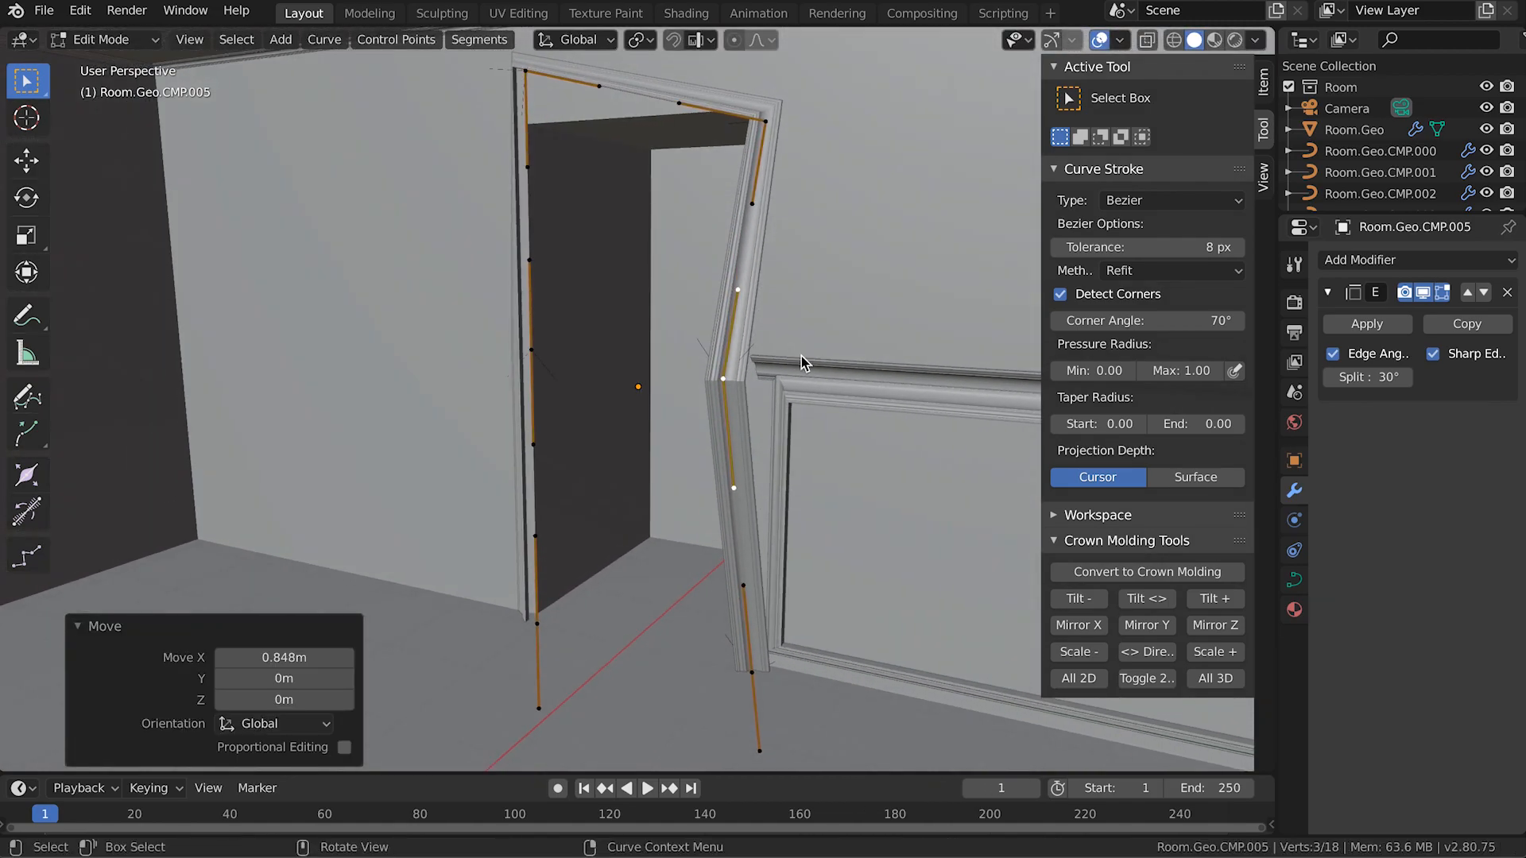
key("Tab")
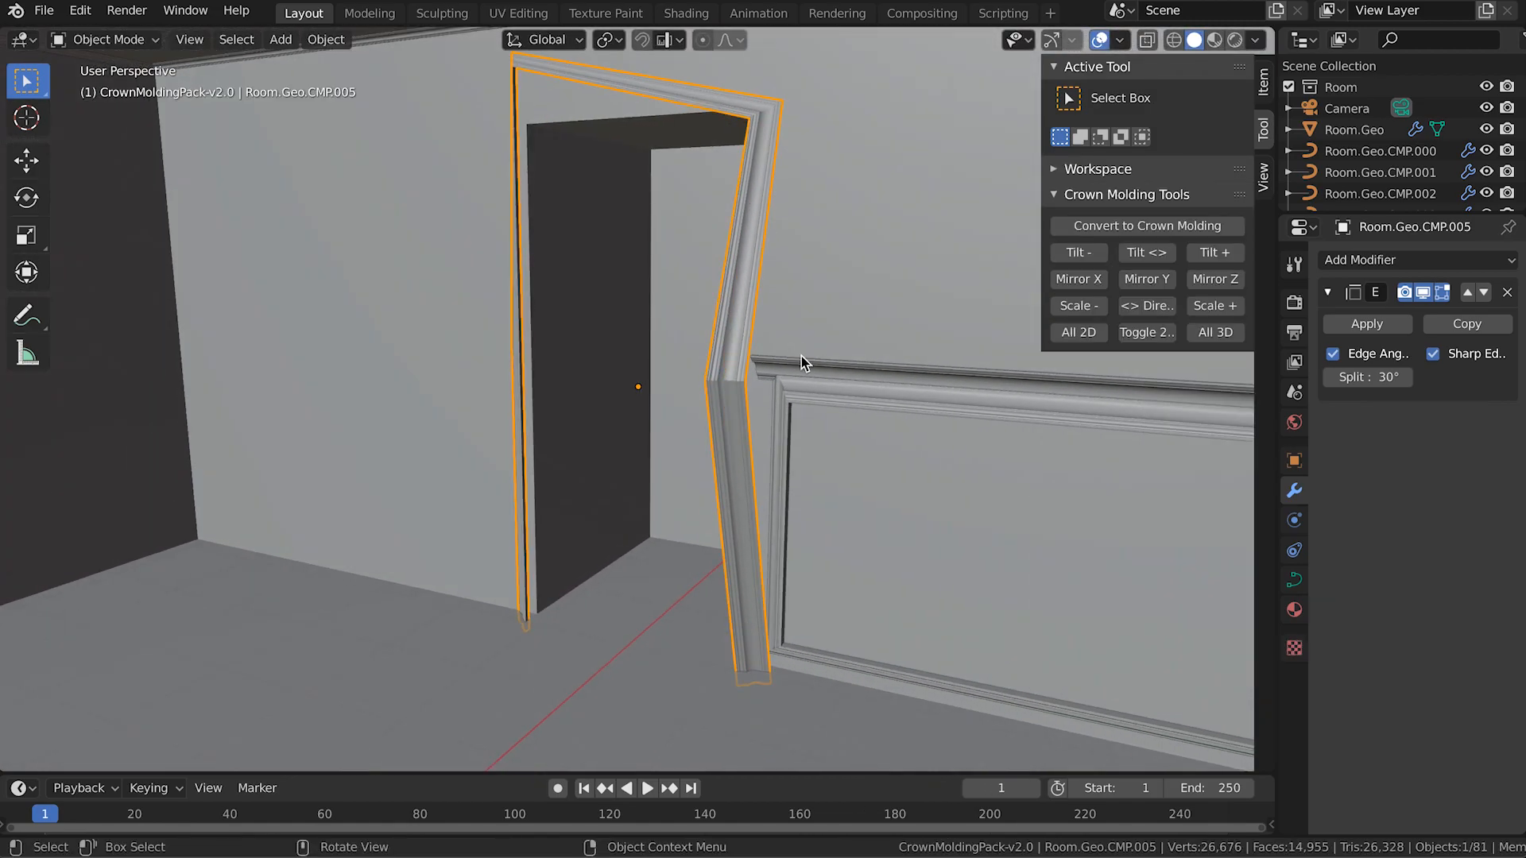
Step: Flatten the doorway molding with the 2D option and switch it back to 3D
left_click(1078, 332)
middle_click_drag(879, 371, 879, 374)
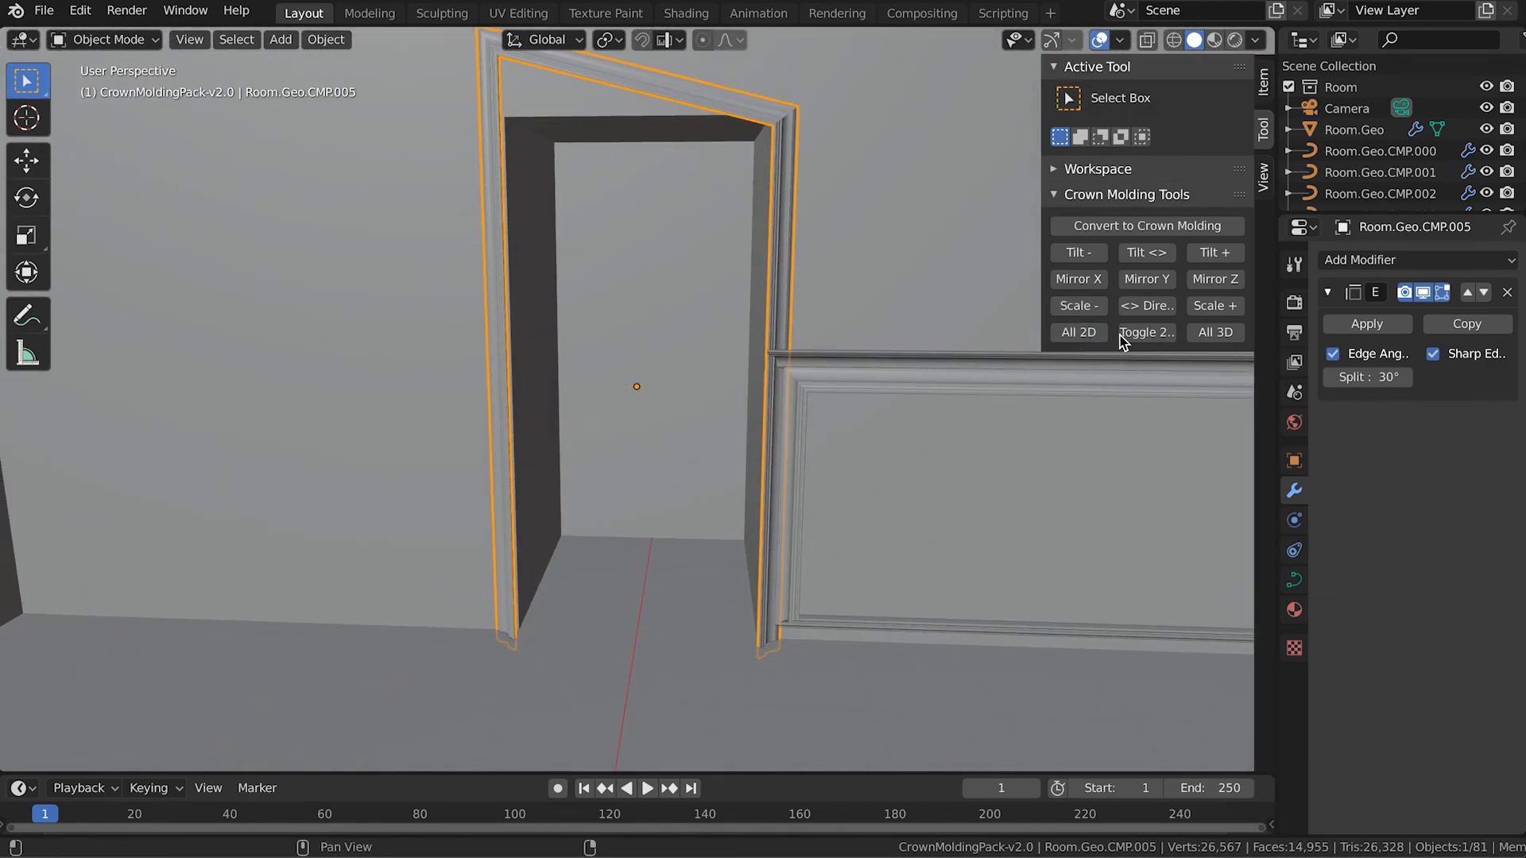
left_click(1193, 335)
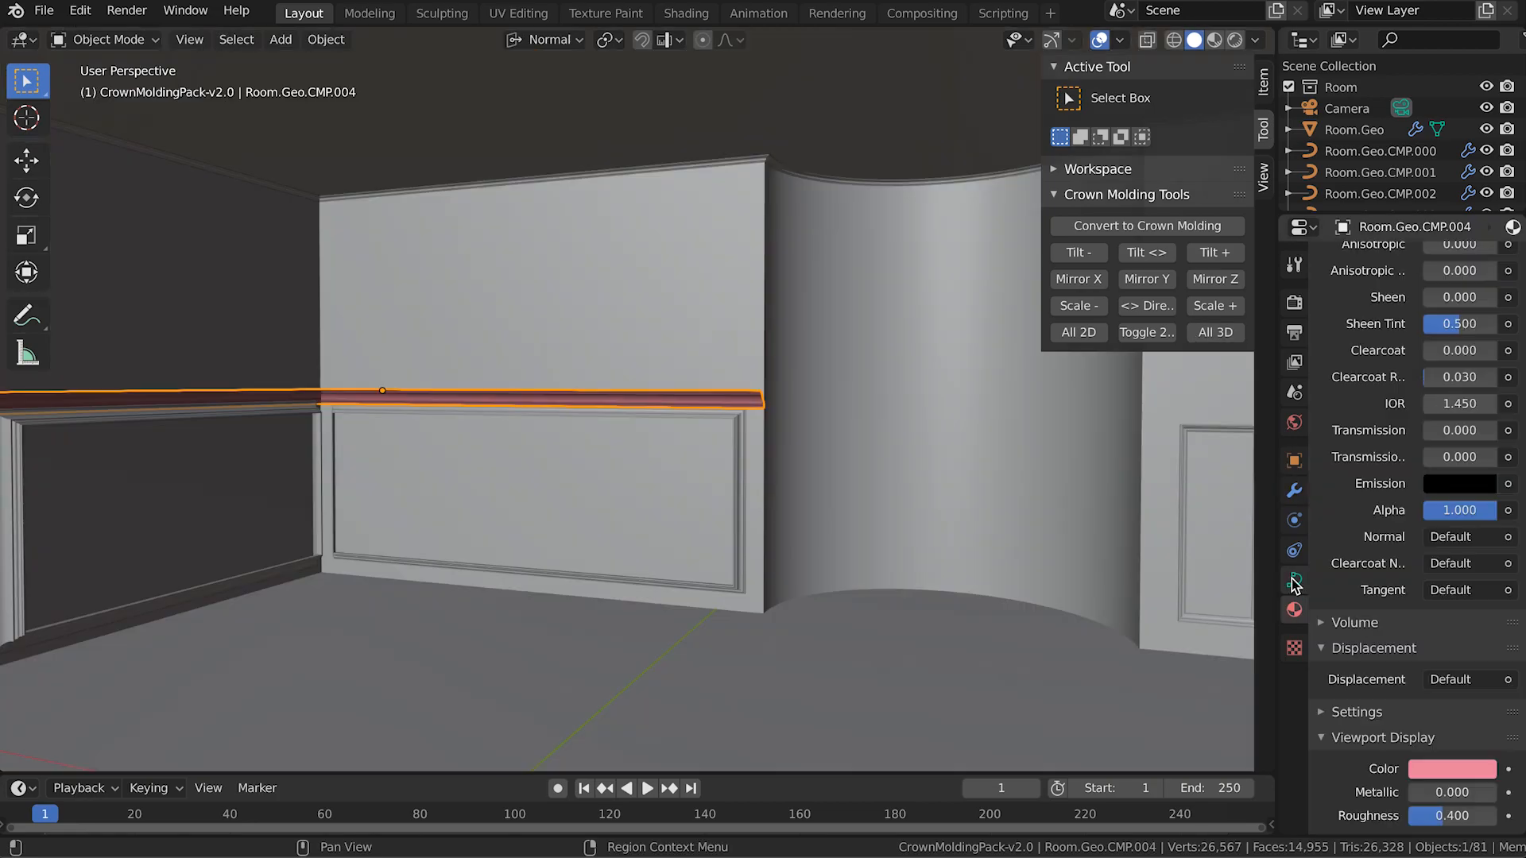
Step: Open the Texture Space settings in the chair rail molding's curve data
left_click(1294, 581)
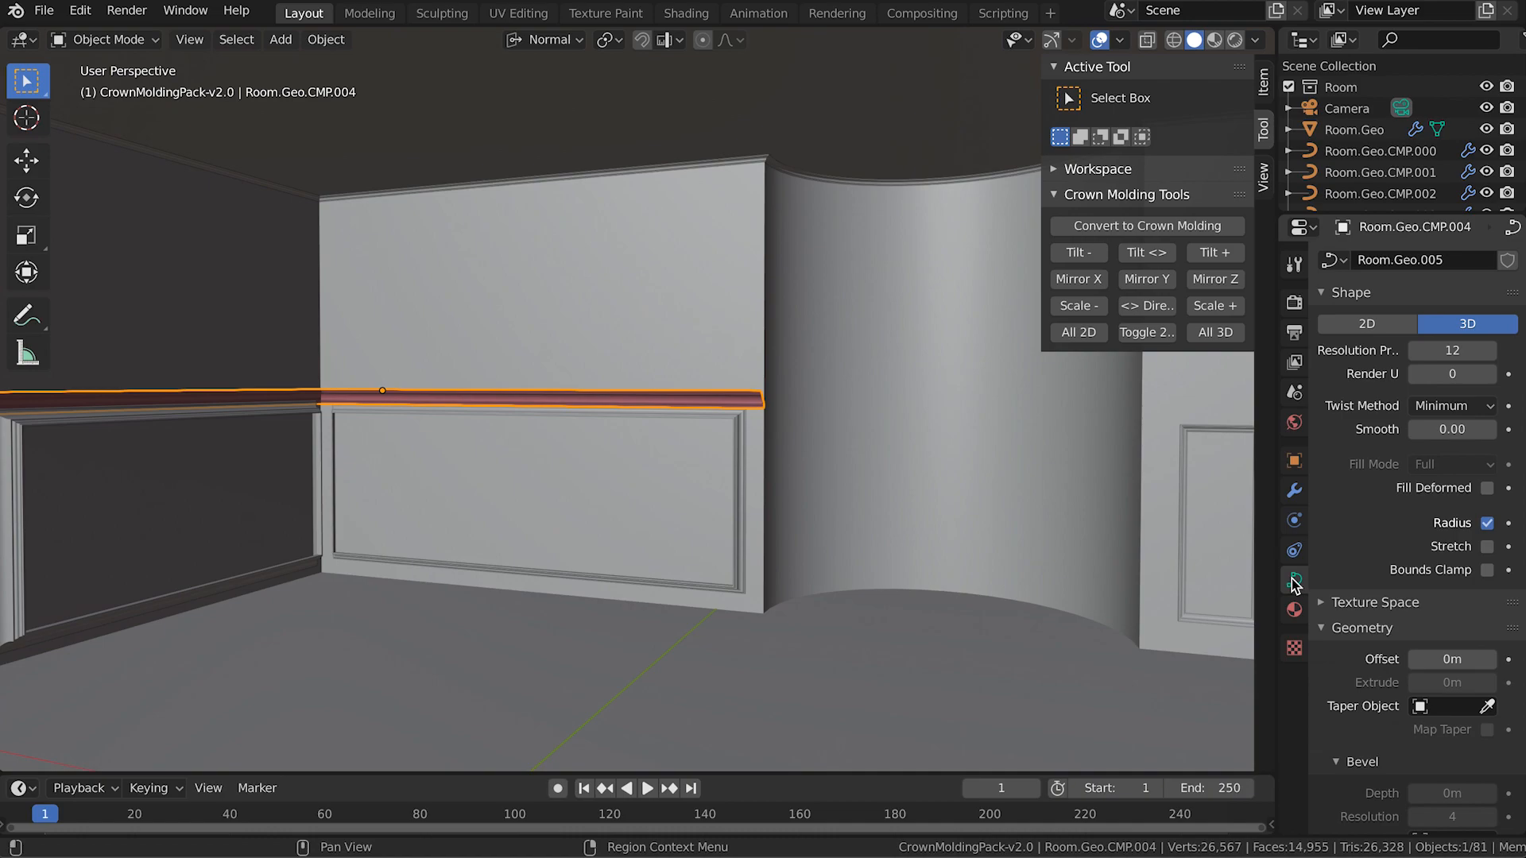
left_click(1325, 602)
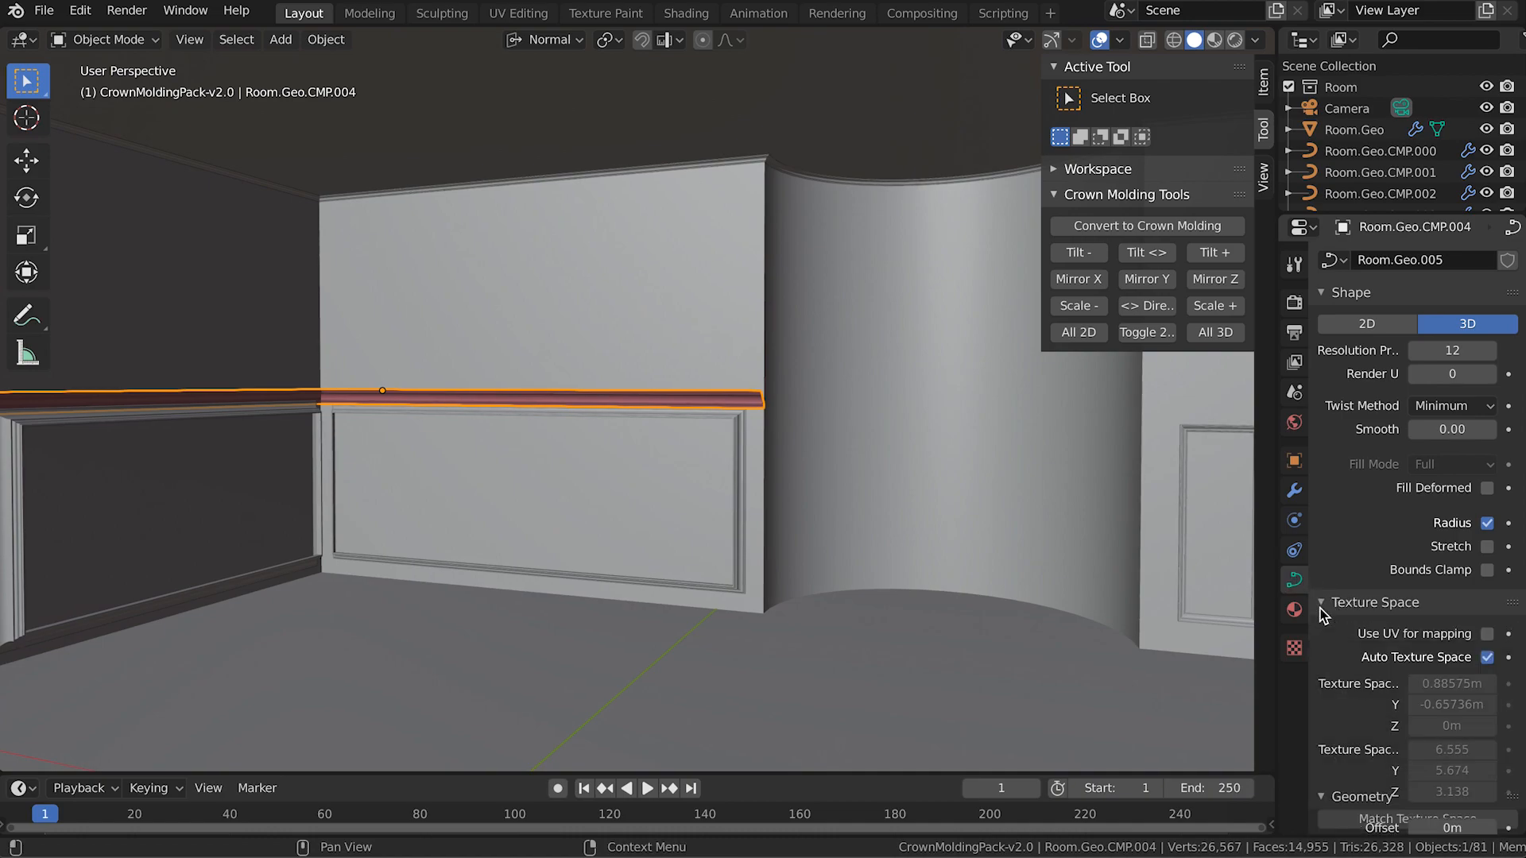
scroll(1395, 596, "down", 2)
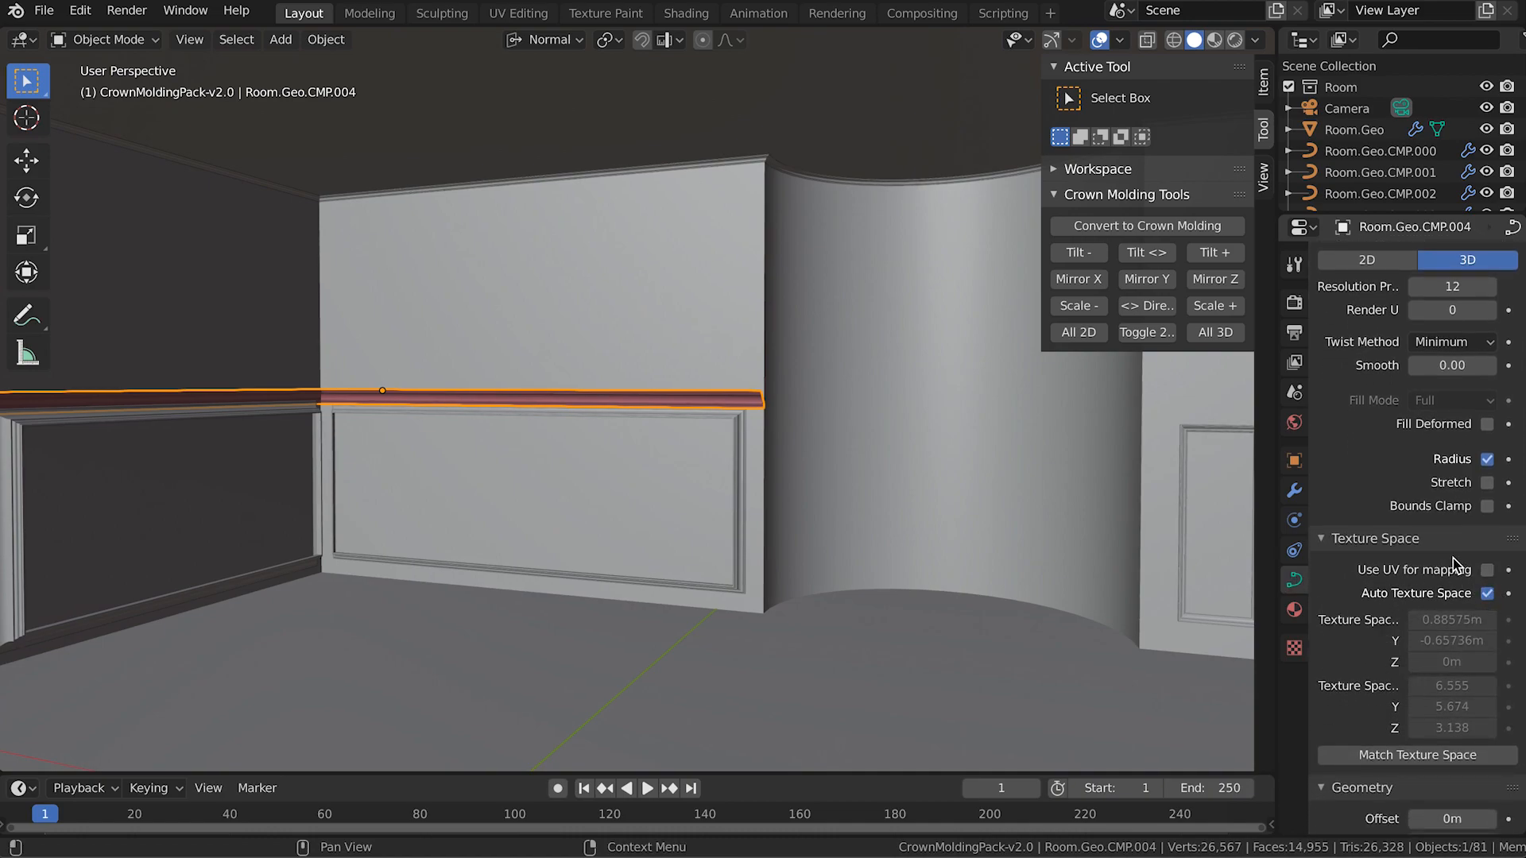